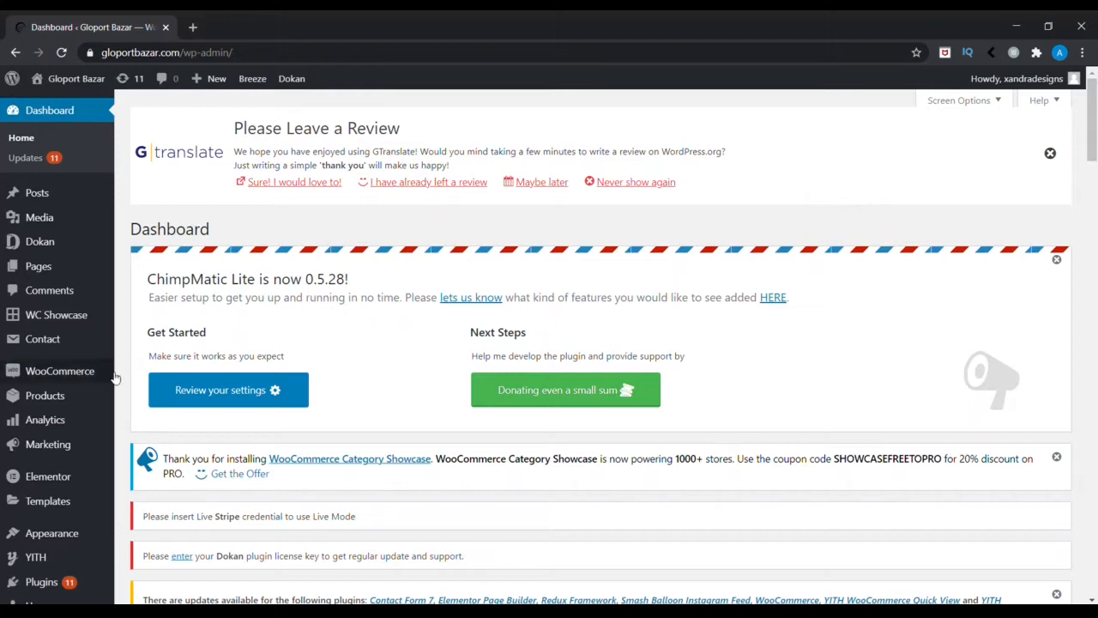
Step: Open the store's list of all products in a new browser tab
mouse_move(91, 375)
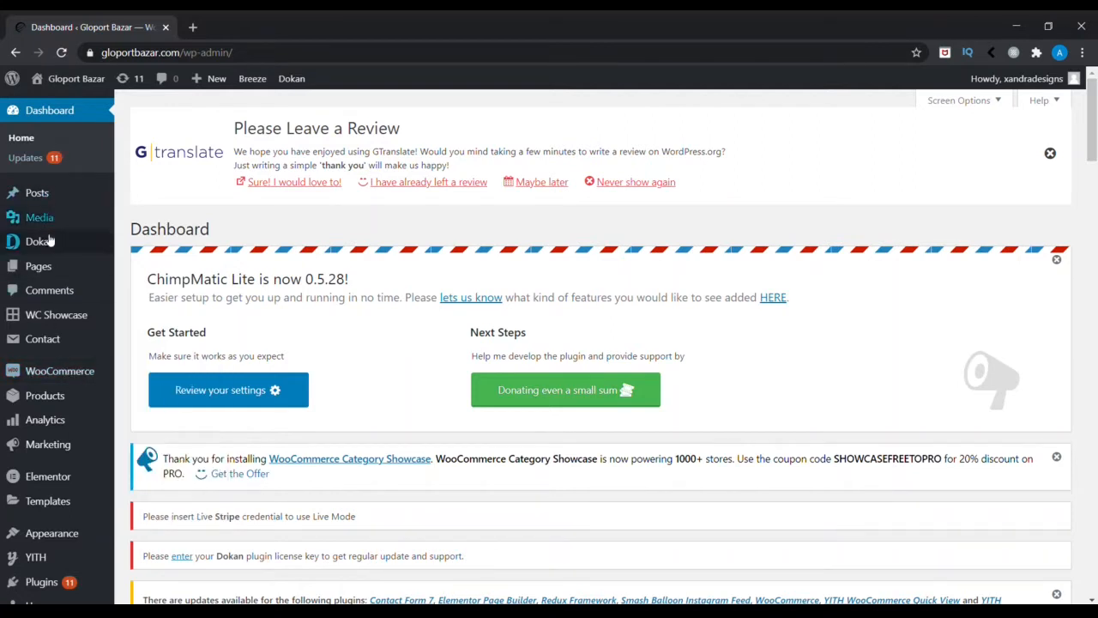
mouse_move(79, 400)
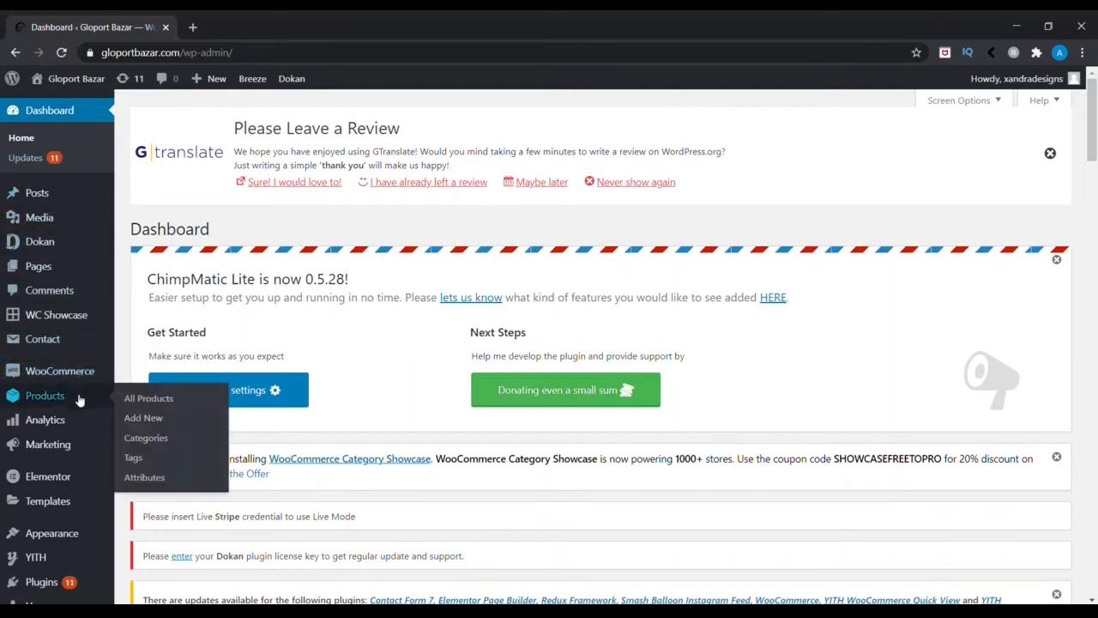
middle_click(165, 410)
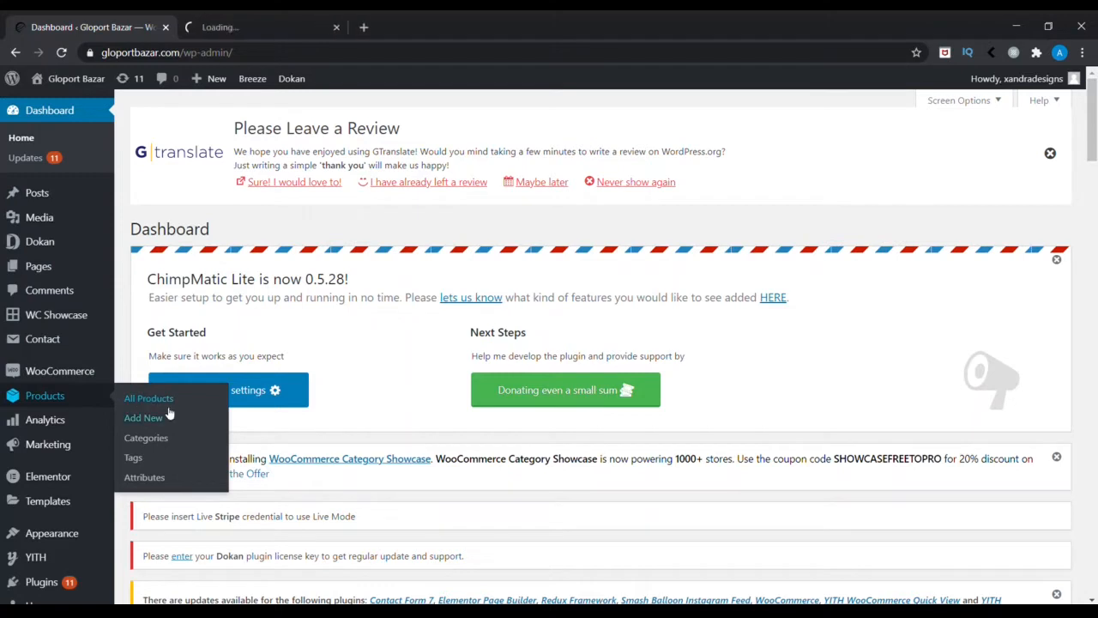
click(238, 27)
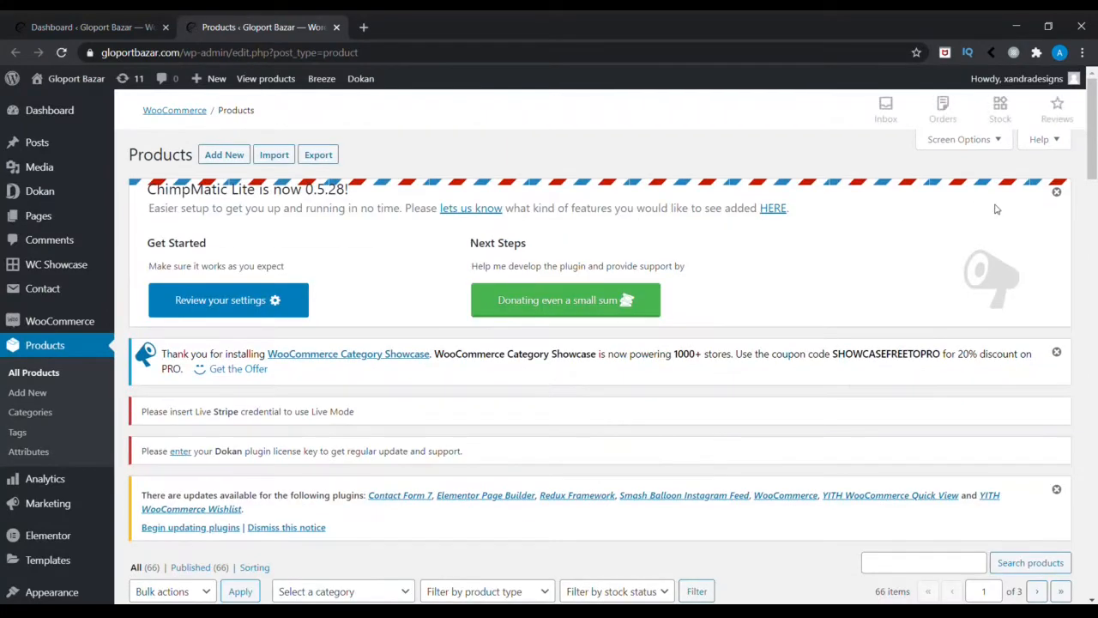
mouse_move(1096, 133)
mouse_down()
mouse_move(1097, 243)
mouse_move(1095, 143)
mouse_up()
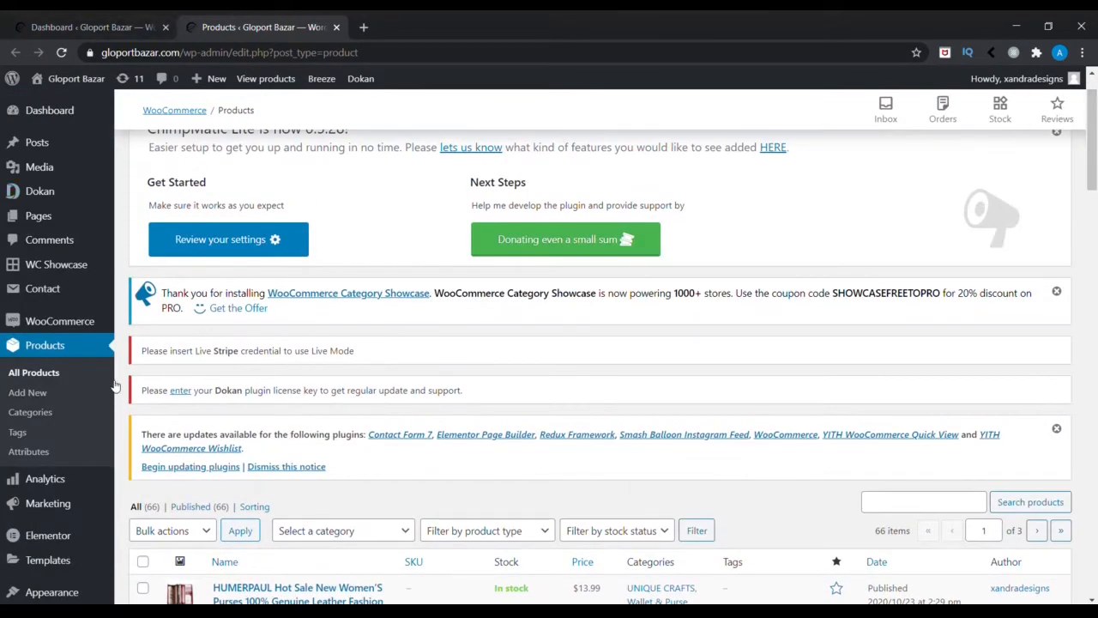
Step: Open the form for adding a new product in a separate browser tab
middle_click(31, 393)
click(411, 15)
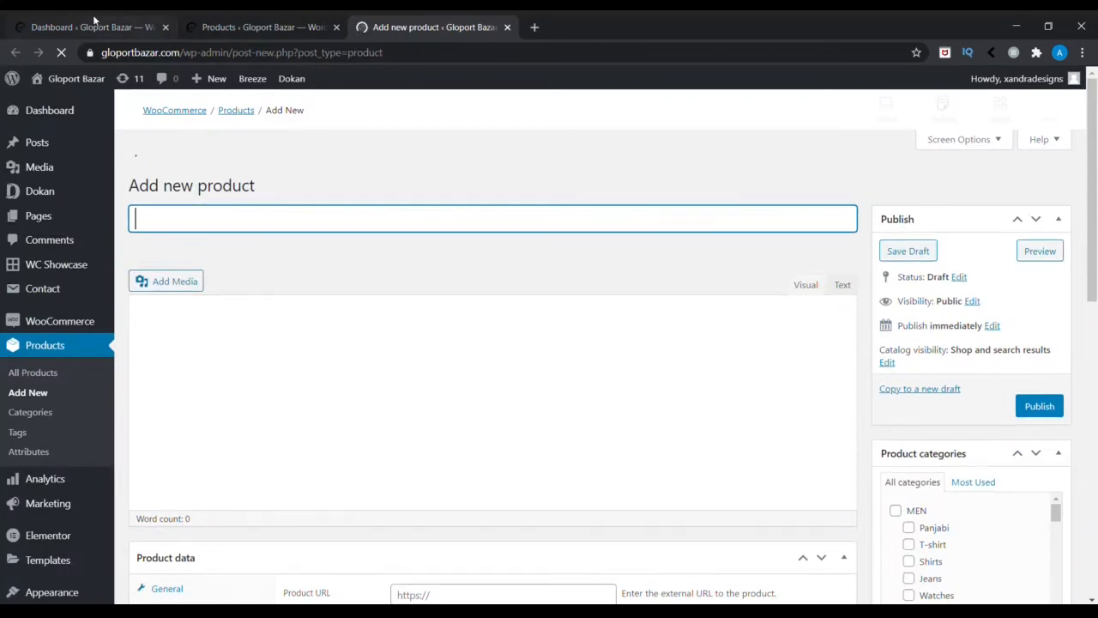
click(95, 19)
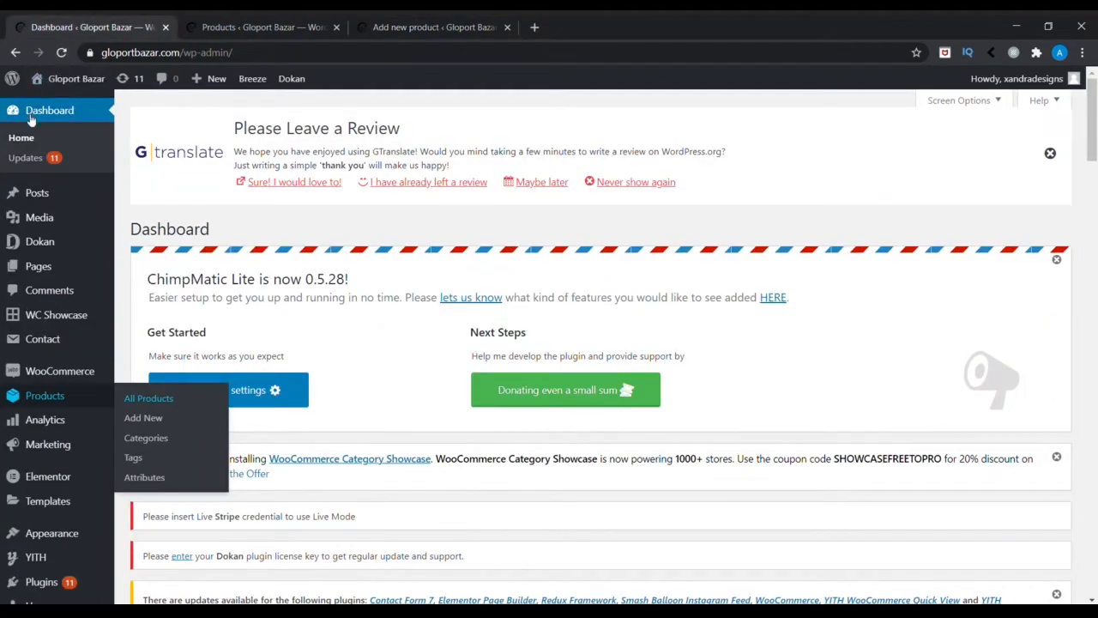
mouse_move(48, 368)
mouse_move(43, 404)
click(469, 21)
Step: Name the new product Bag
scroll(823, 244, down, 4)
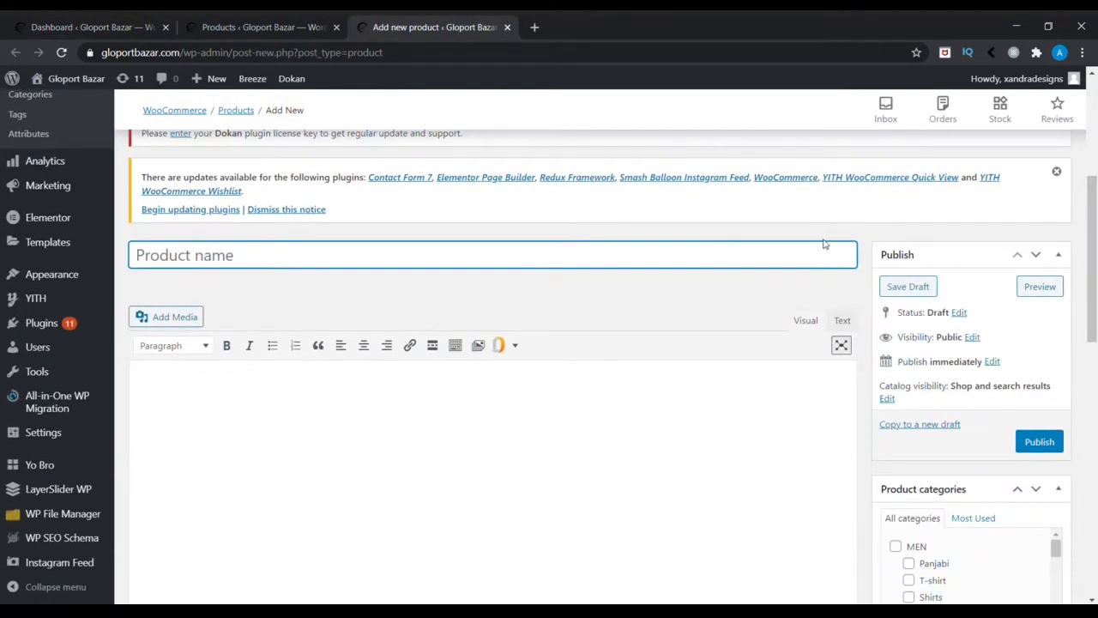
text(Bag)
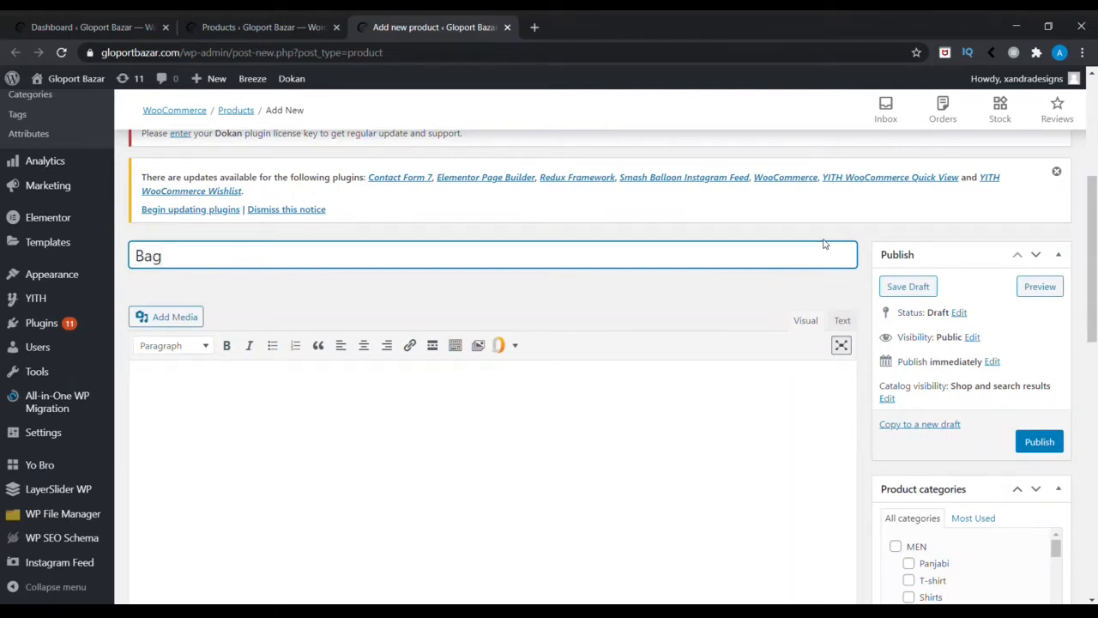
click(736, 292)
Step: Assign the product to the Wallet category under MEN
scroll(939, 257, down, 4)
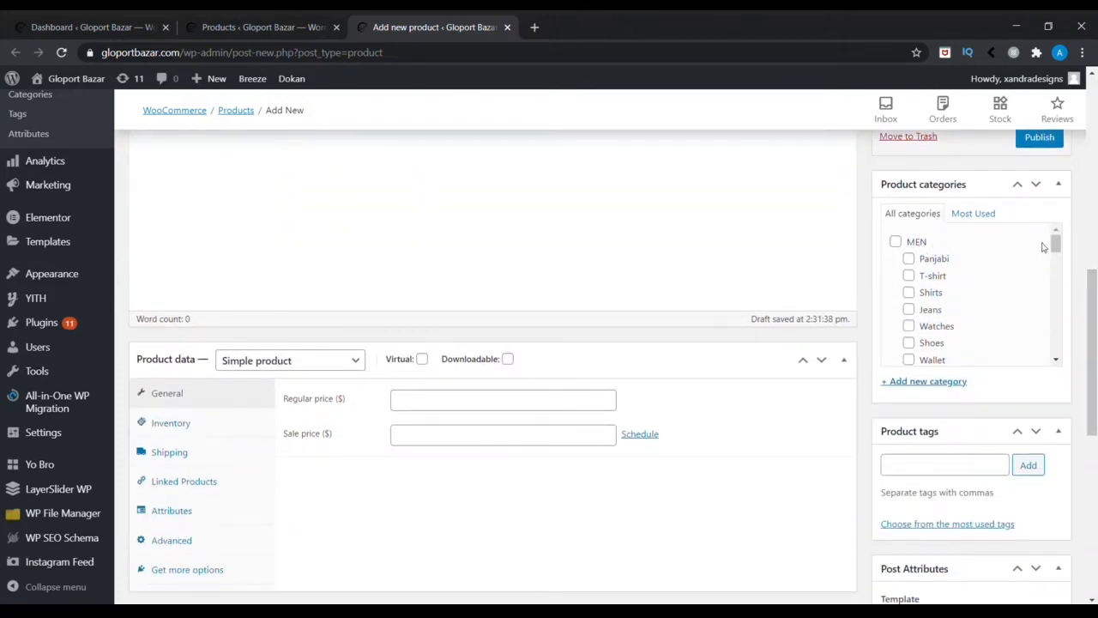
mouse_move(1056, 243)
mouse_down()
mouse_move(1056, 346)
mouse_move(1069, 233)
mouse_up()
click(909, 358)
Step: Set the media library picture of the closed red wallet with the HUMERPAUL logo as the product image
drag(1092, 305, 1088, 406)
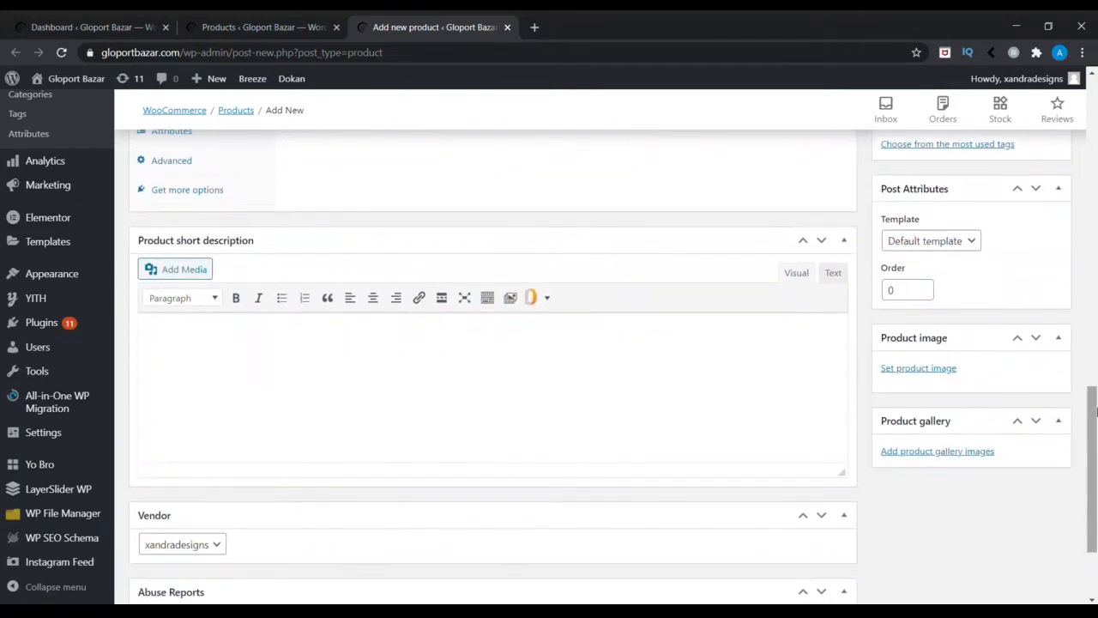
click(938, 371)
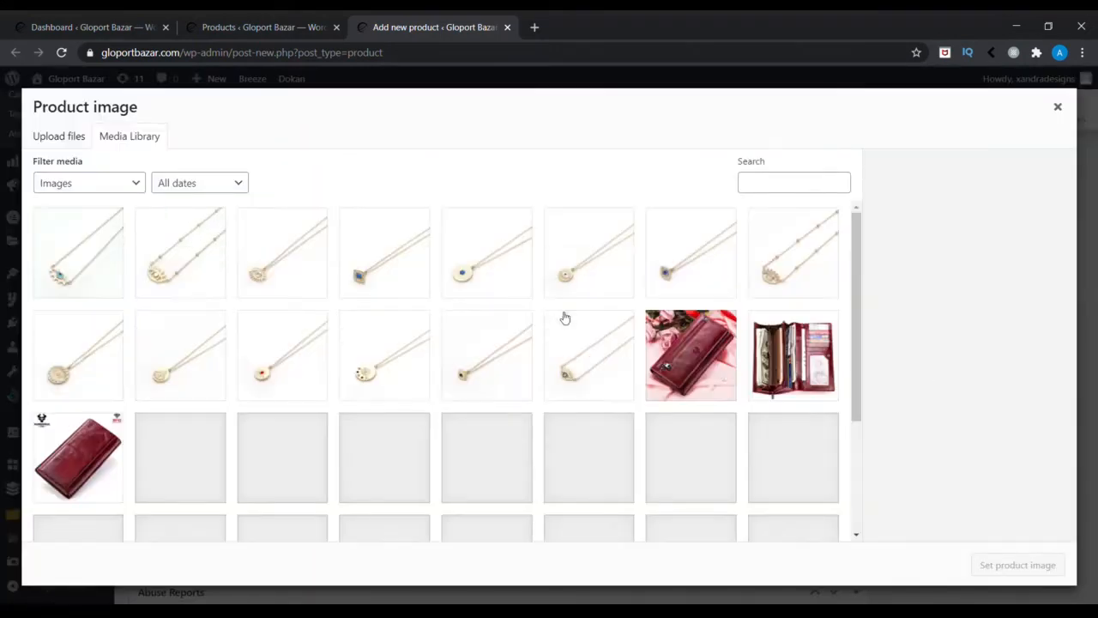
click(93, 271)
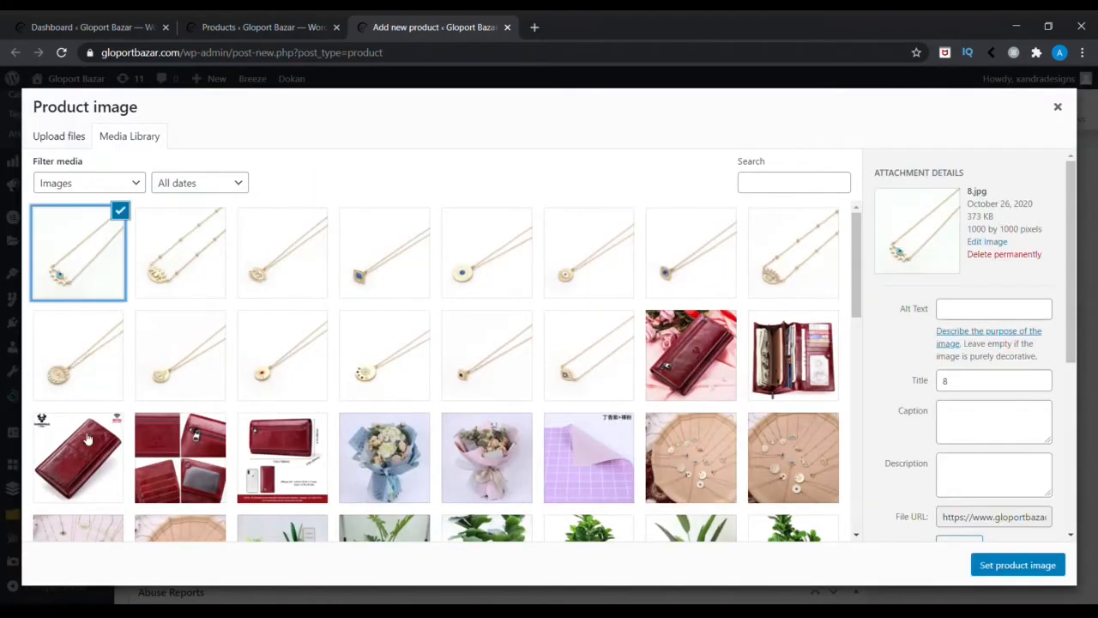
click(86, 472)
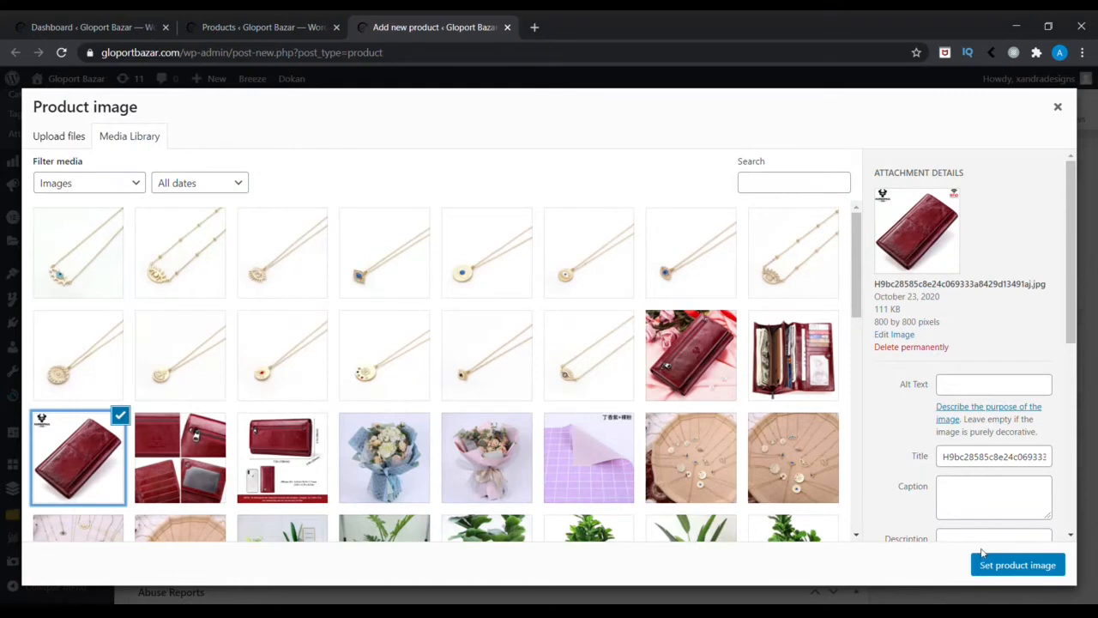
click(1018, 564)
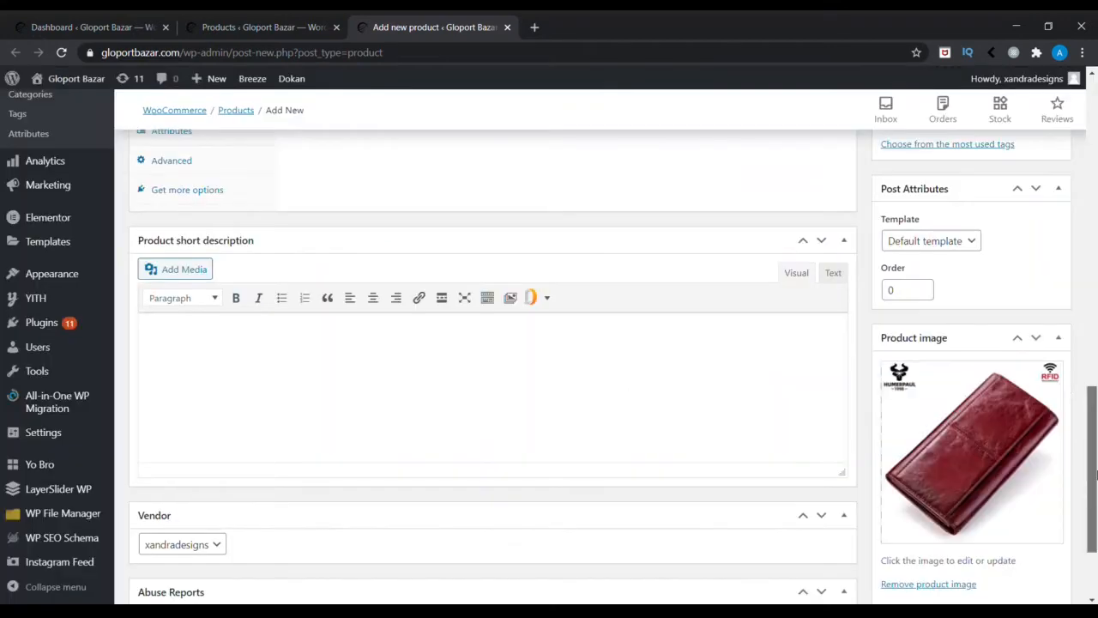
Step: Add the opened red wallet picture and the four-view wallet collage from the media library to the product gallery
scroll(1097, 474, down, 1)
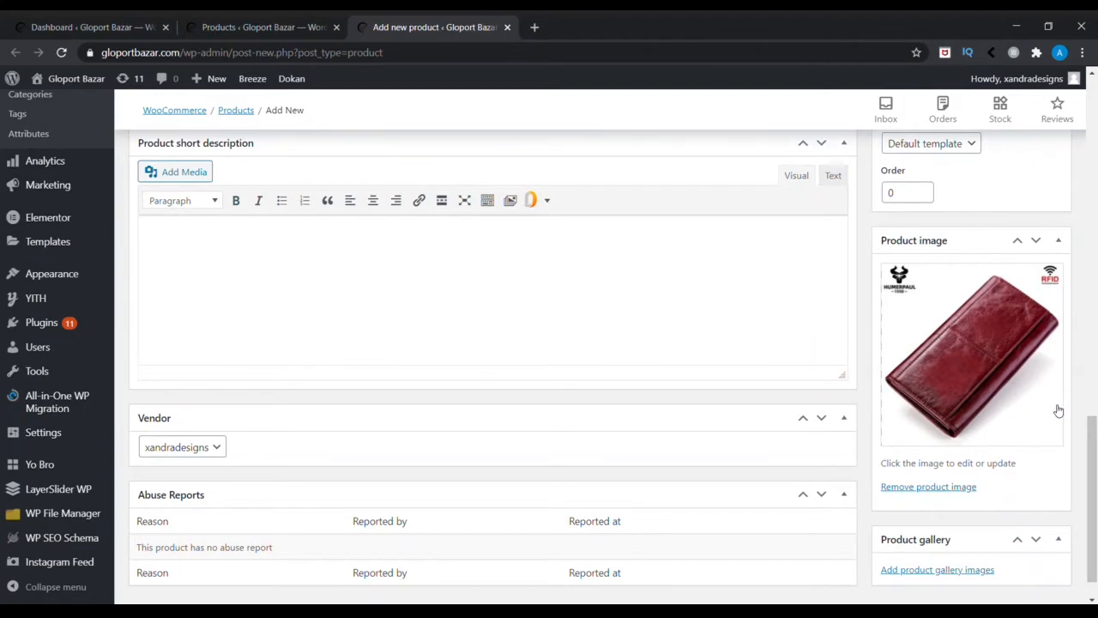
click(961, 571)
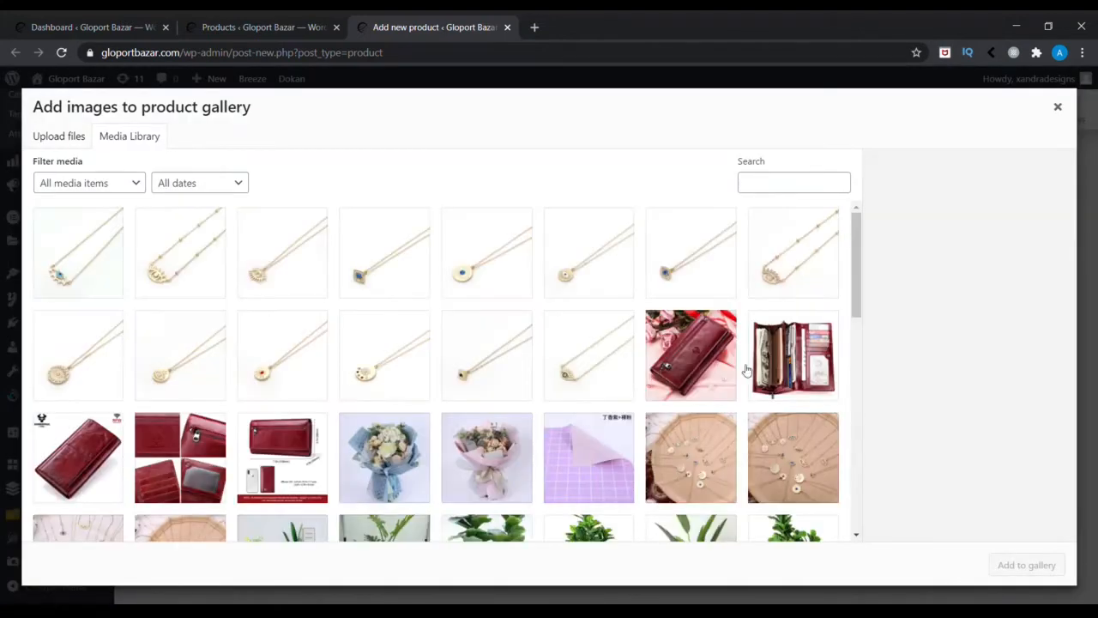
click(780, 380)
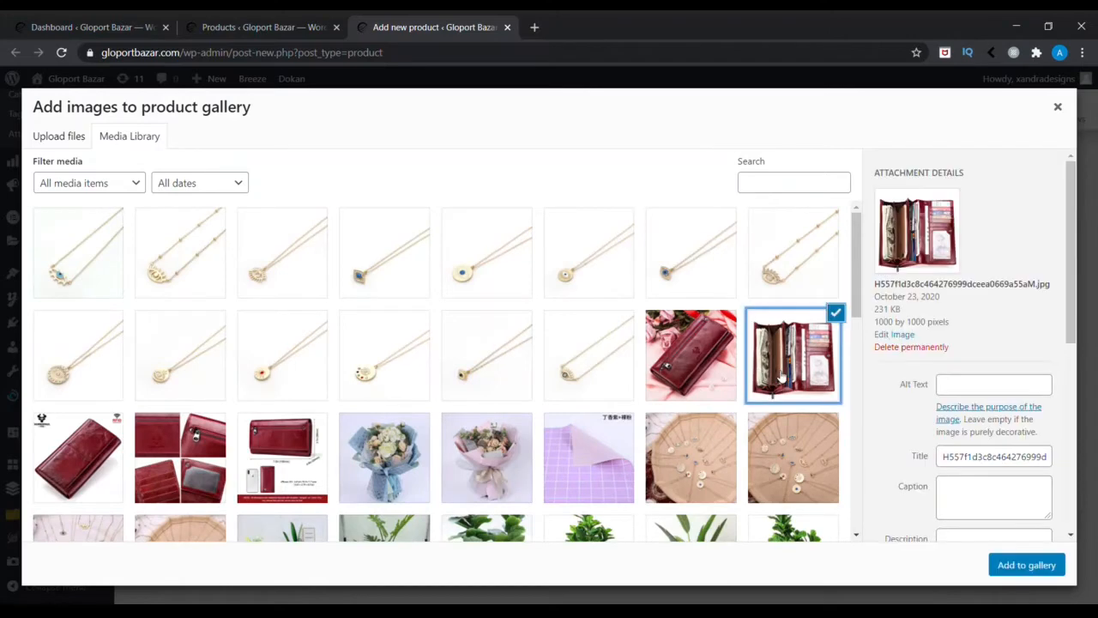
click(1021, 567)
scroll(1004, 536, down, 2)
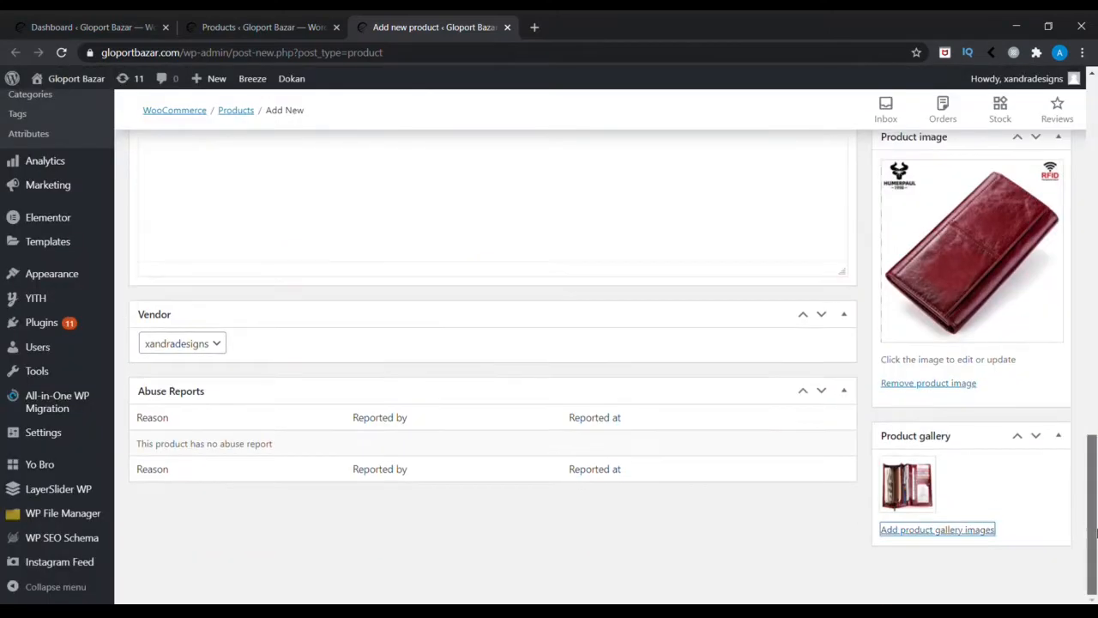
click(937, 529)
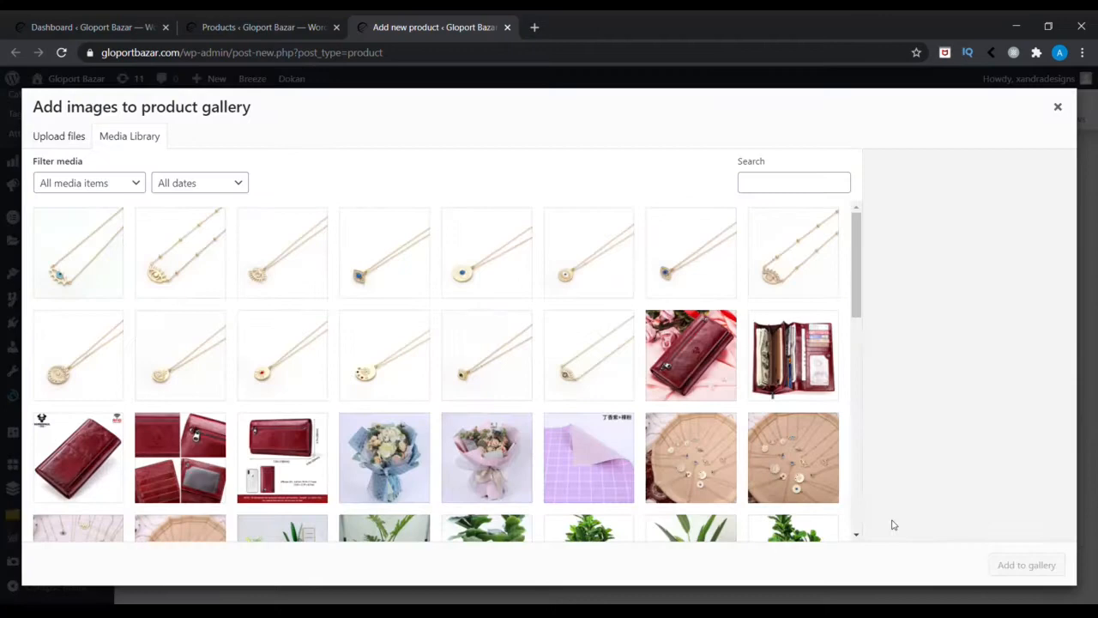
click(197, 472)
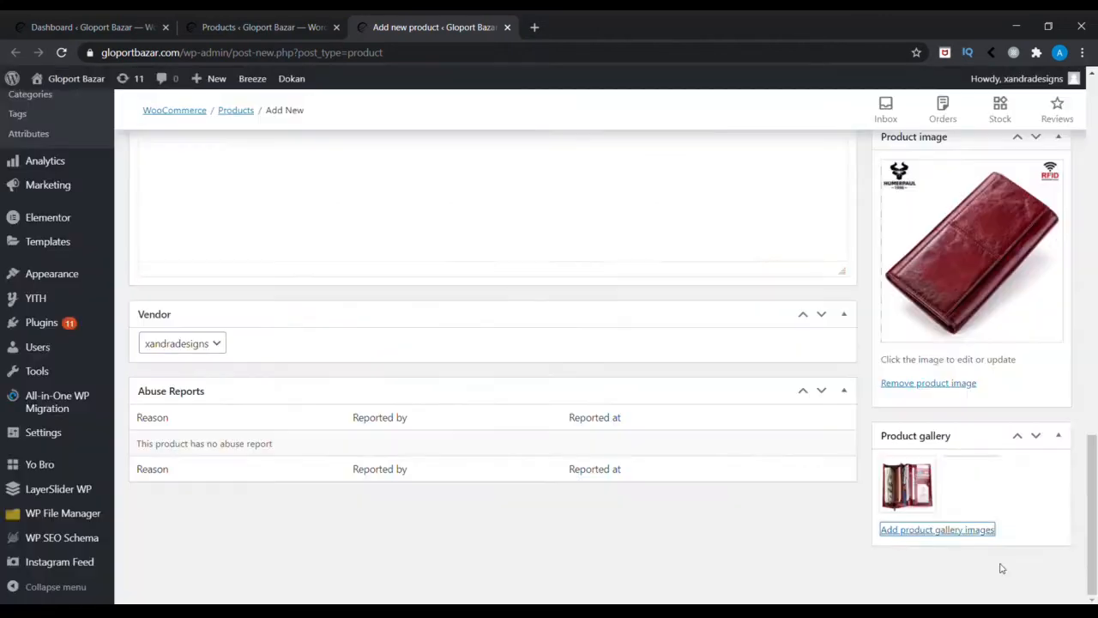
click(999, 564)
Step: Price the simple product at a regular price of $100 and a sale price of $80
drag(1095, 502, 1094, 218)
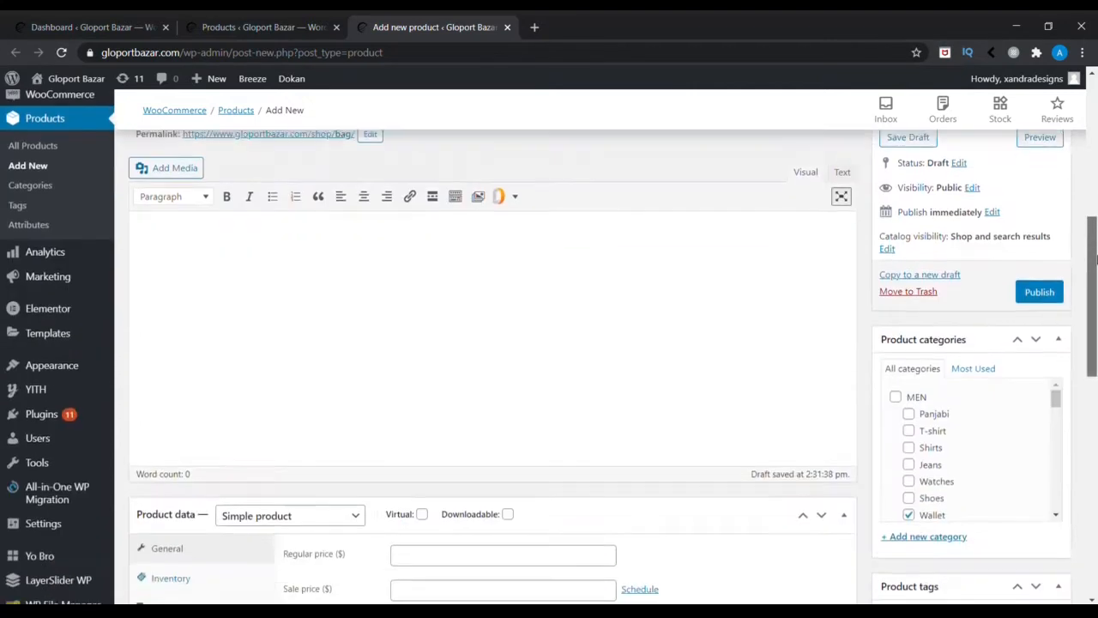
scroll(942, 245, down, 4)
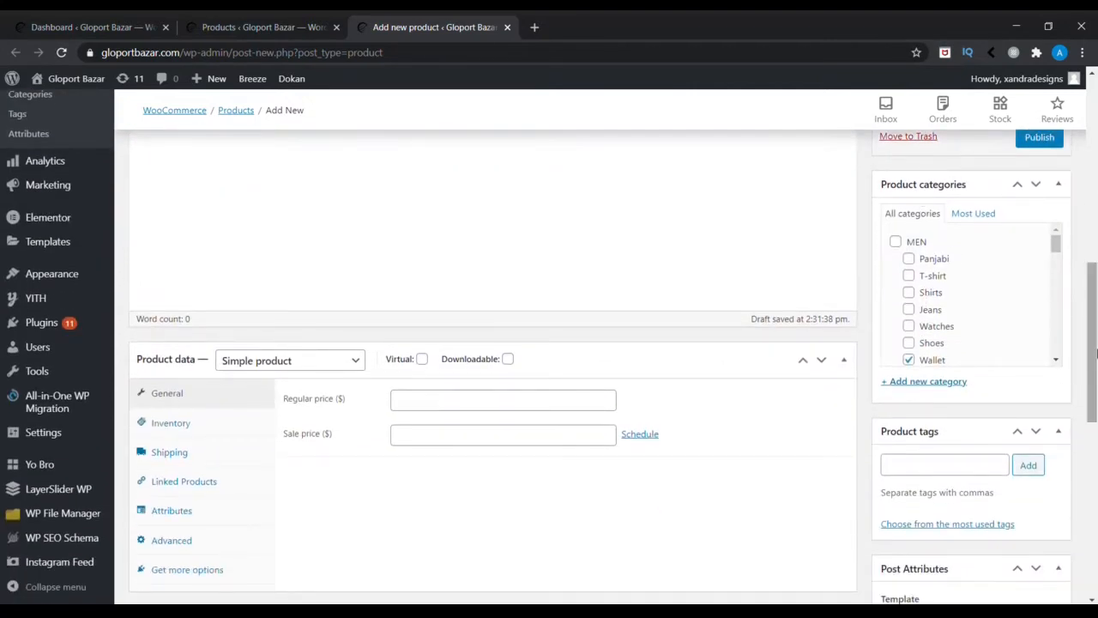
mouse_move(1094, 359)
mouse_down()
mouse_move(1095, 504)
mouse_move(1094, 372)
mouse_up()
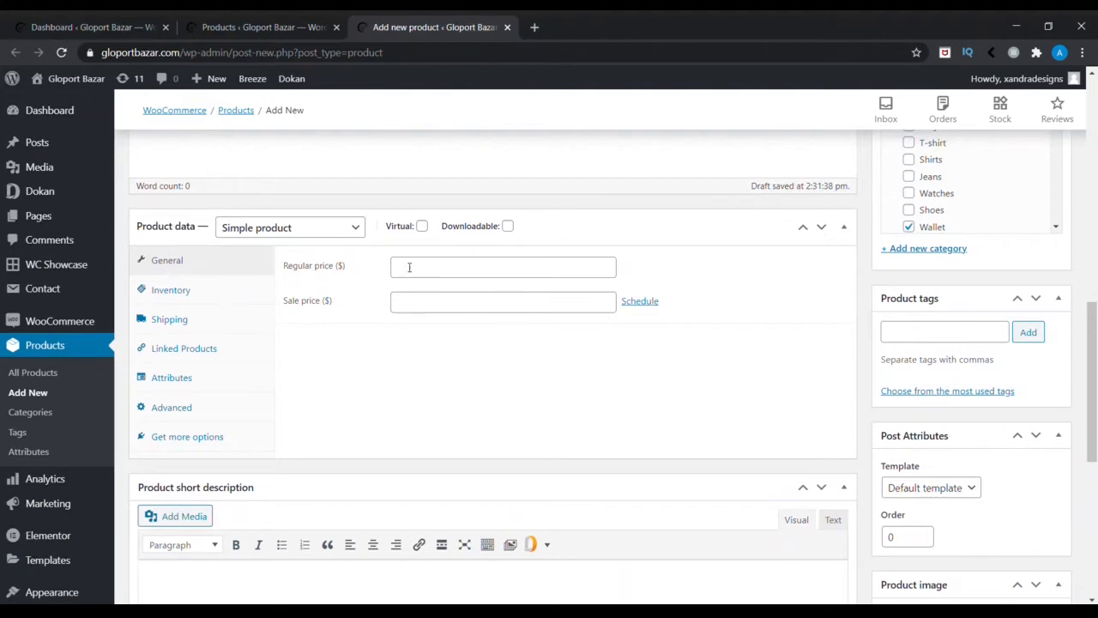
click(304, 232)
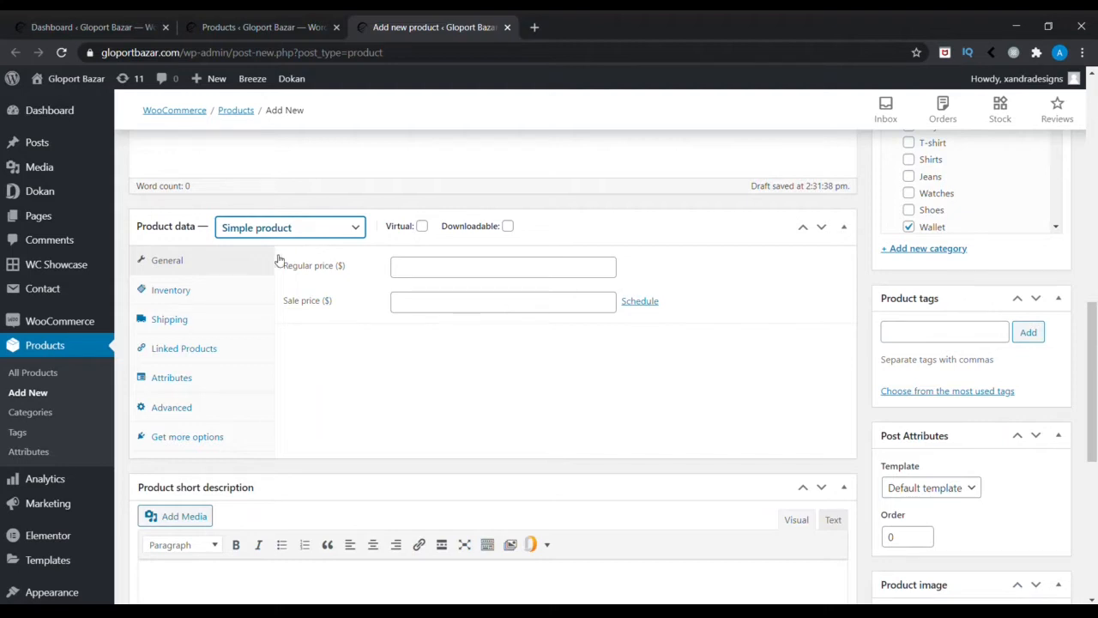
click(422, 273)
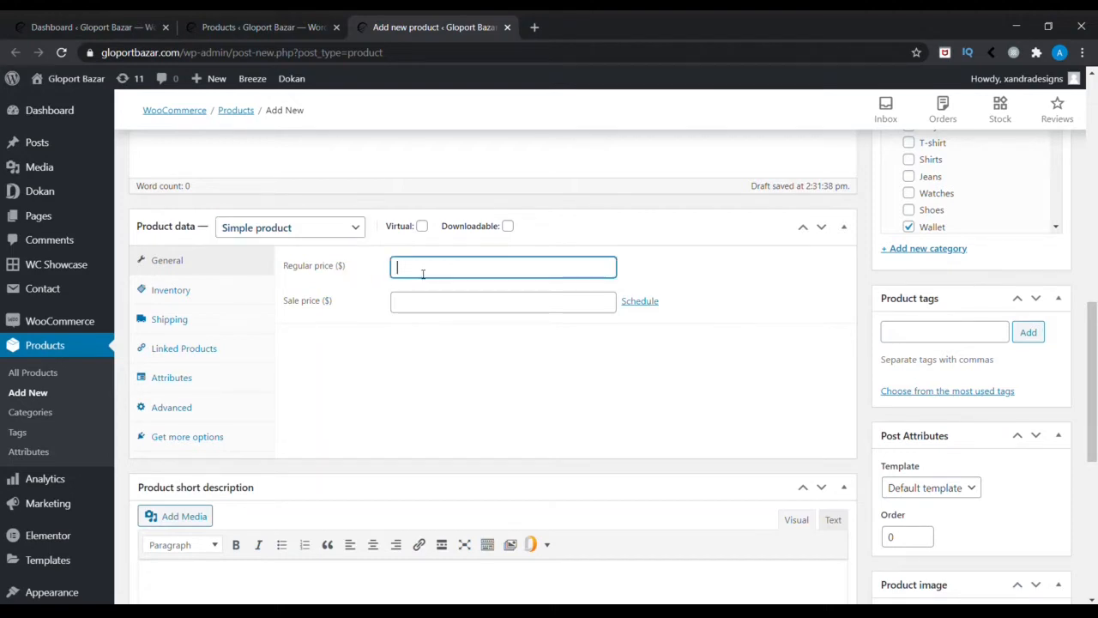
text(100)
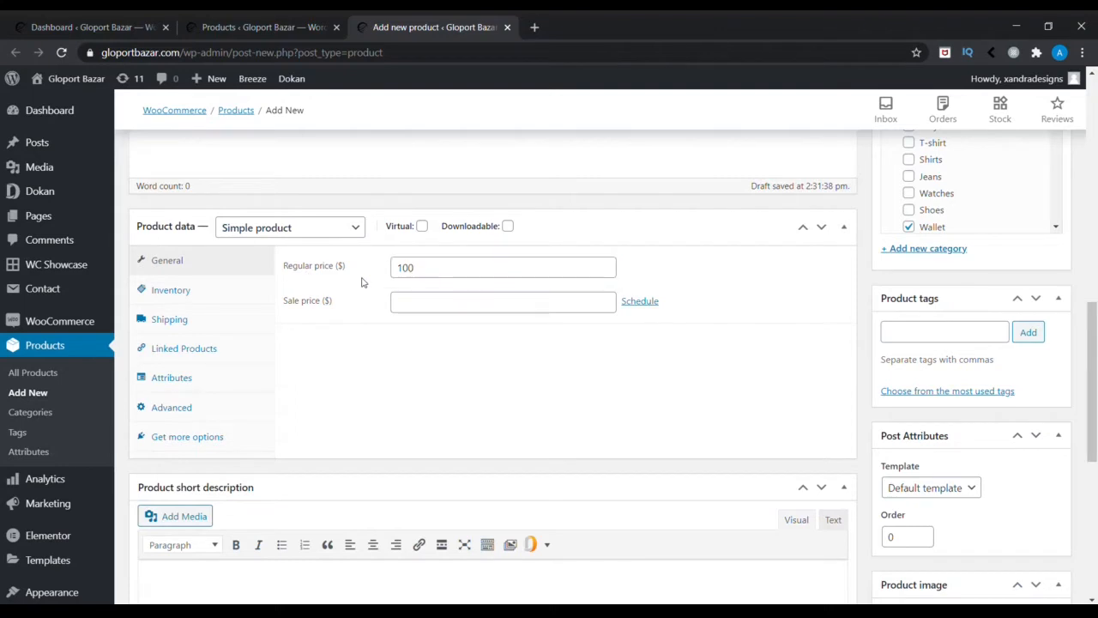
click(438, 309)
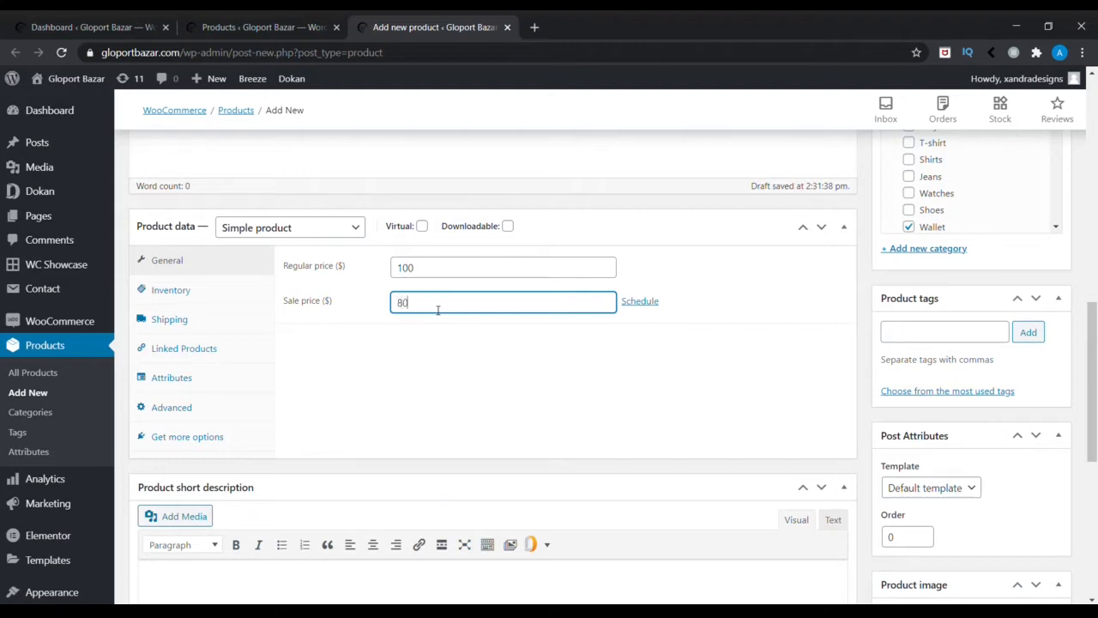
click(435, 334)
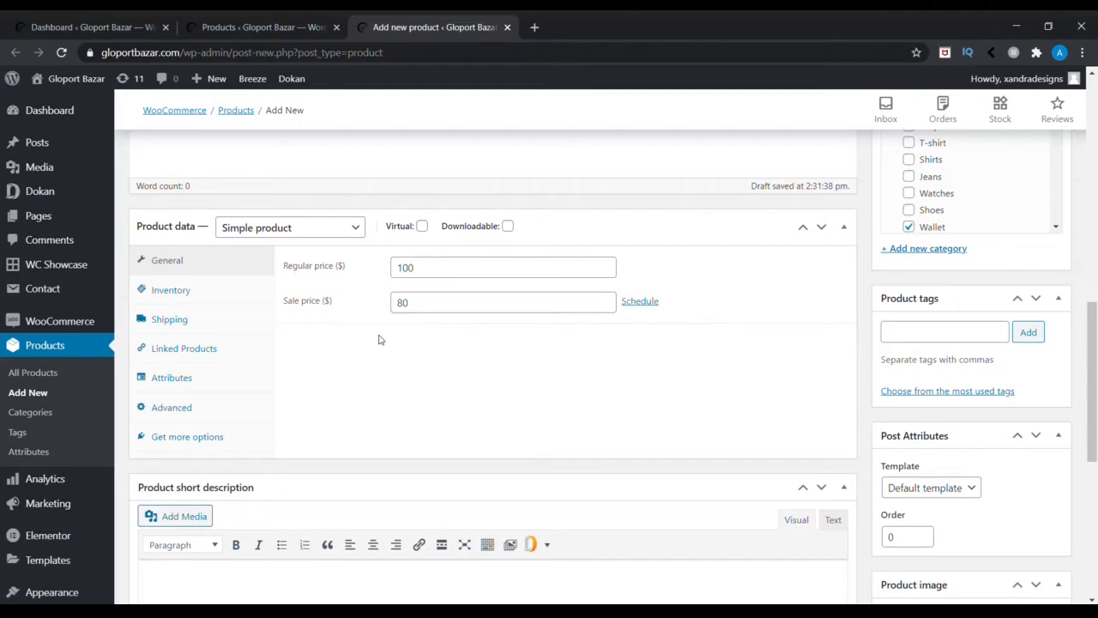
Step: Enable stock management at product level in the inventory settings and set the stock quantity to 50
click(183, 295)
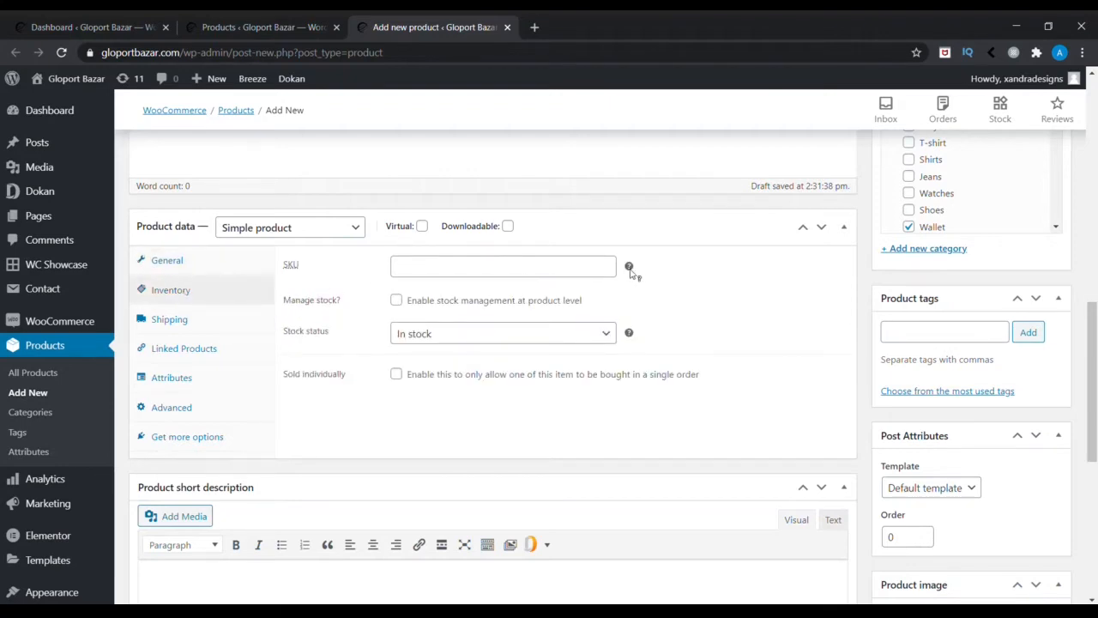
mouse_move(629, 269)
click(399, 301)
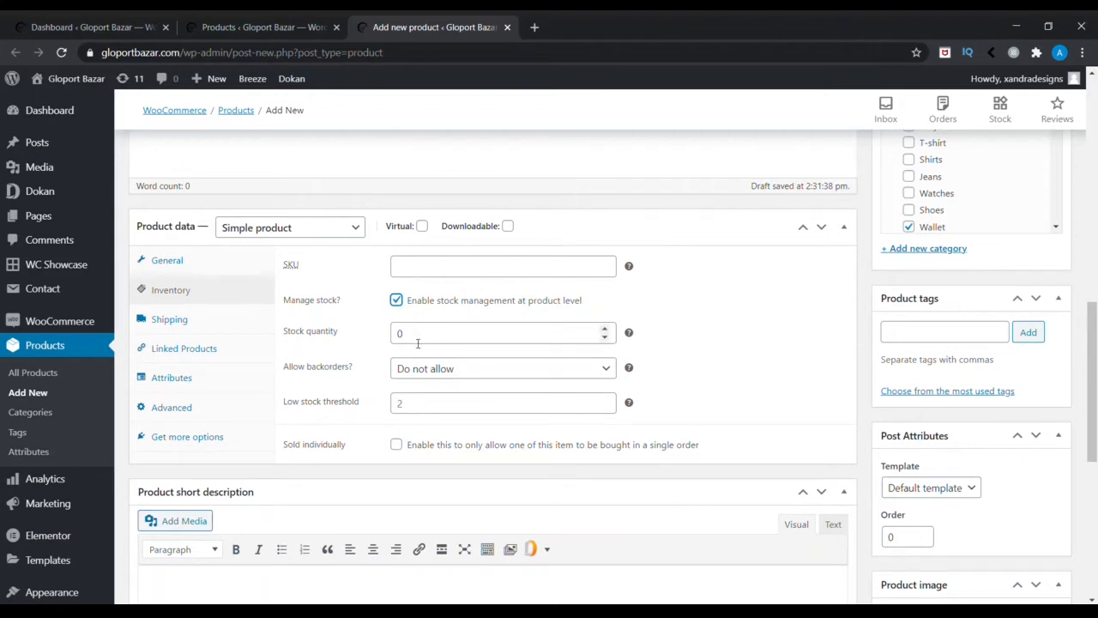
click(418, 343)
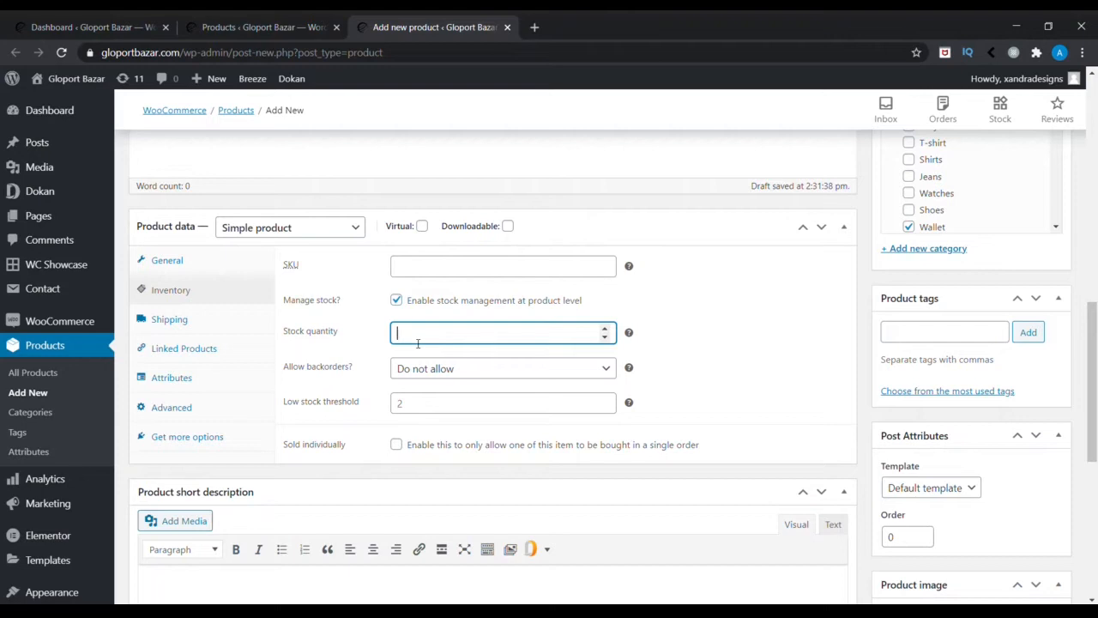
click(655, 331)
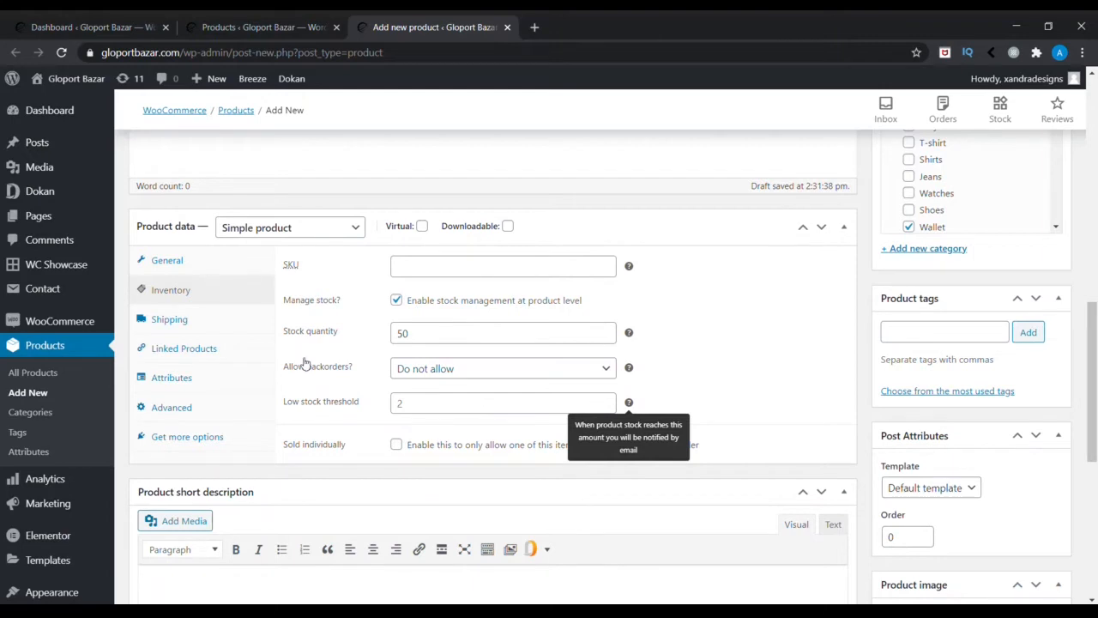
Step: Review the shipping and attributes settings in the product data, along with the publishing options
click(190, 323)
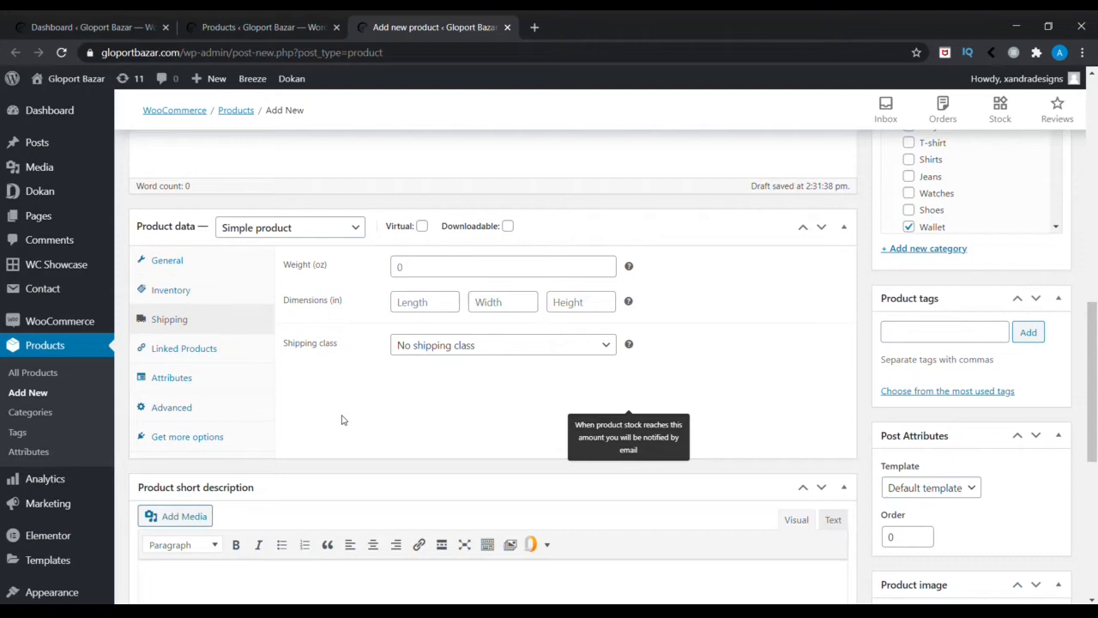
click(205, 386)
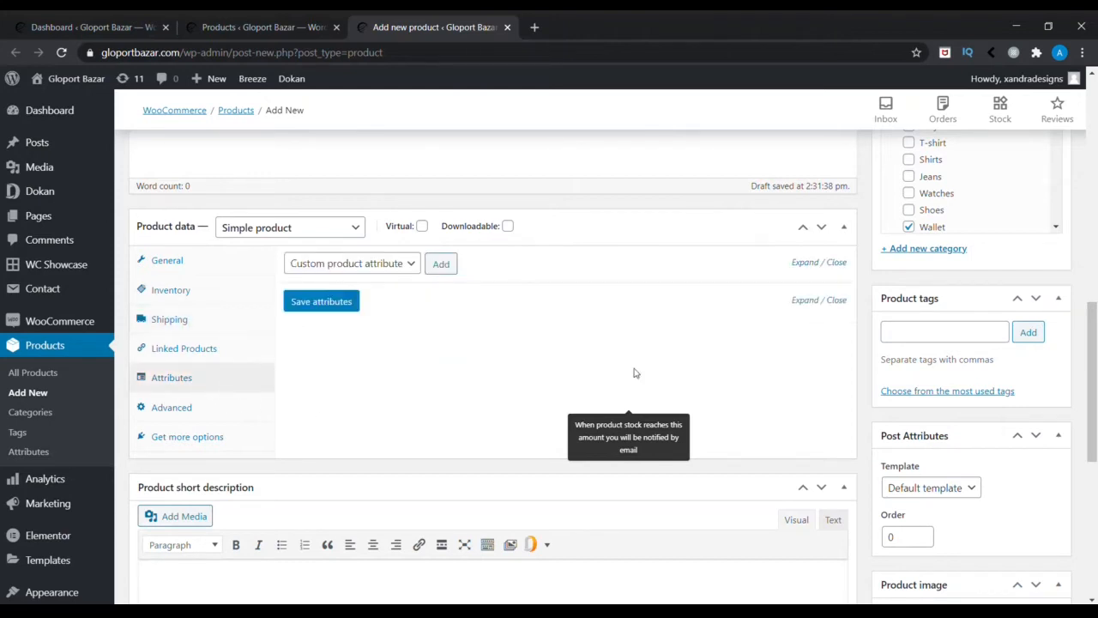
drag(1095, 371, 1095, 336)
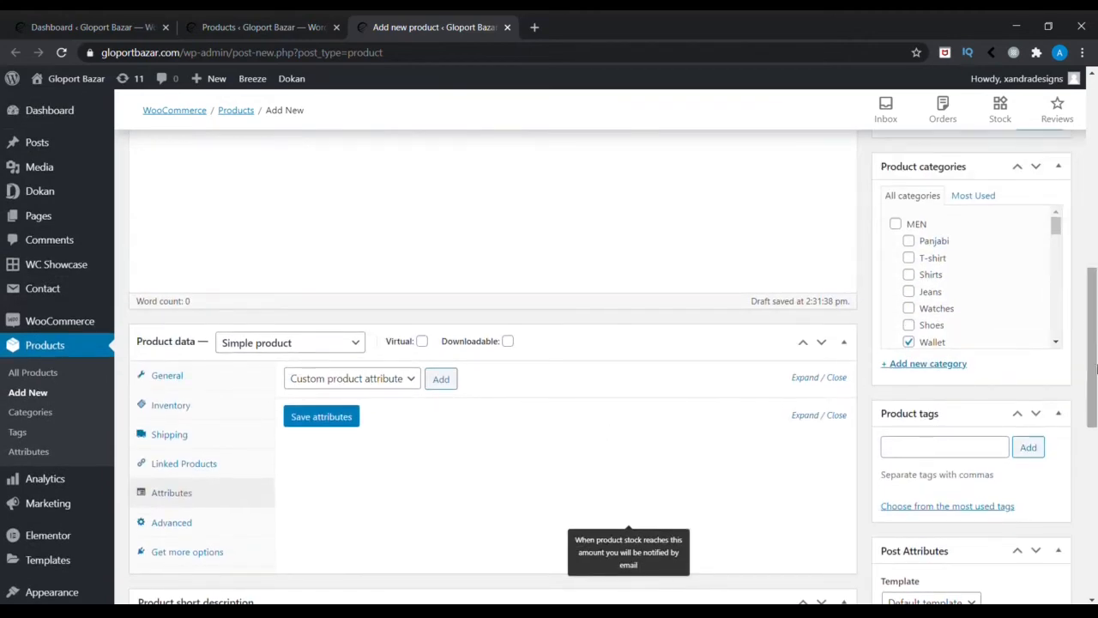
drag(1092, 375, 1071, 236)
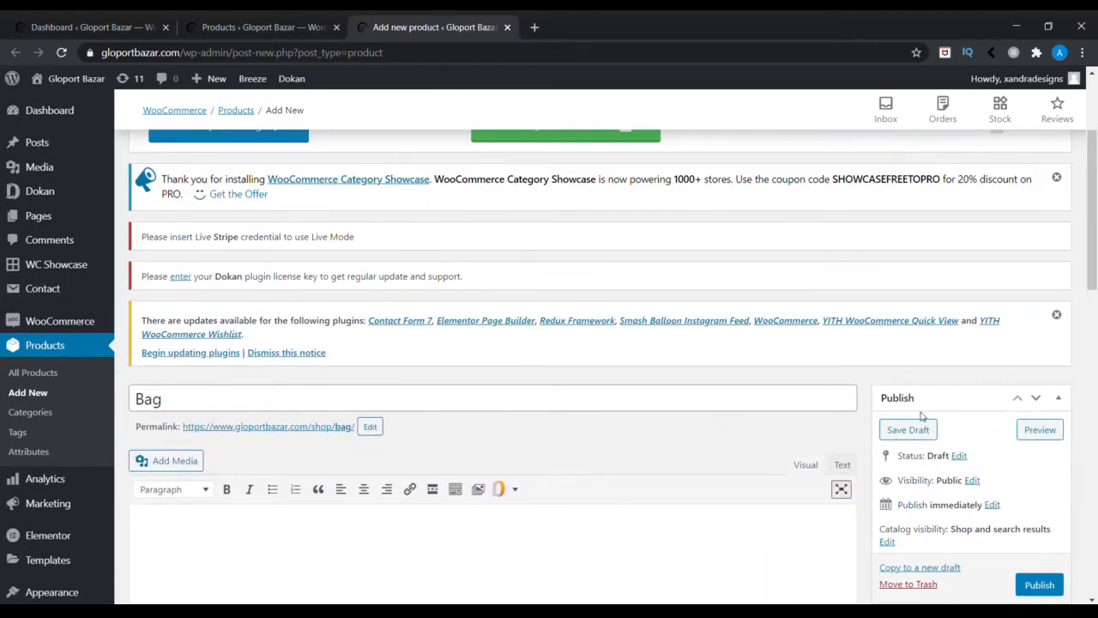
click(1095, 306)
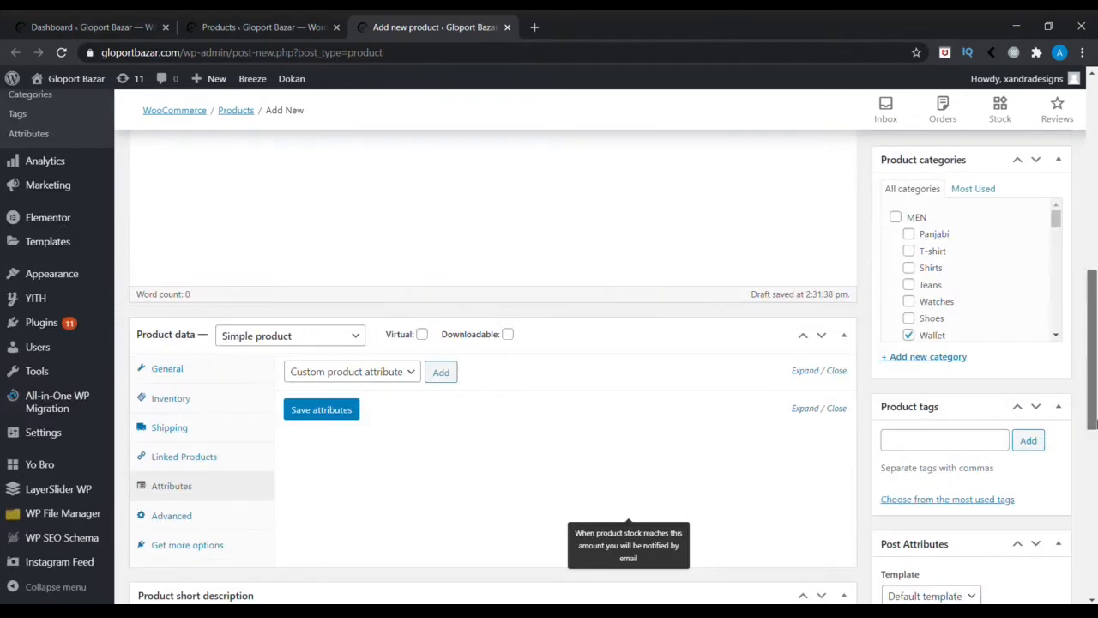
Step: Write the product description "This is a nice wallet.. 100% LEATHER" and publish the product
drag(1095, 423, 1093, 317)
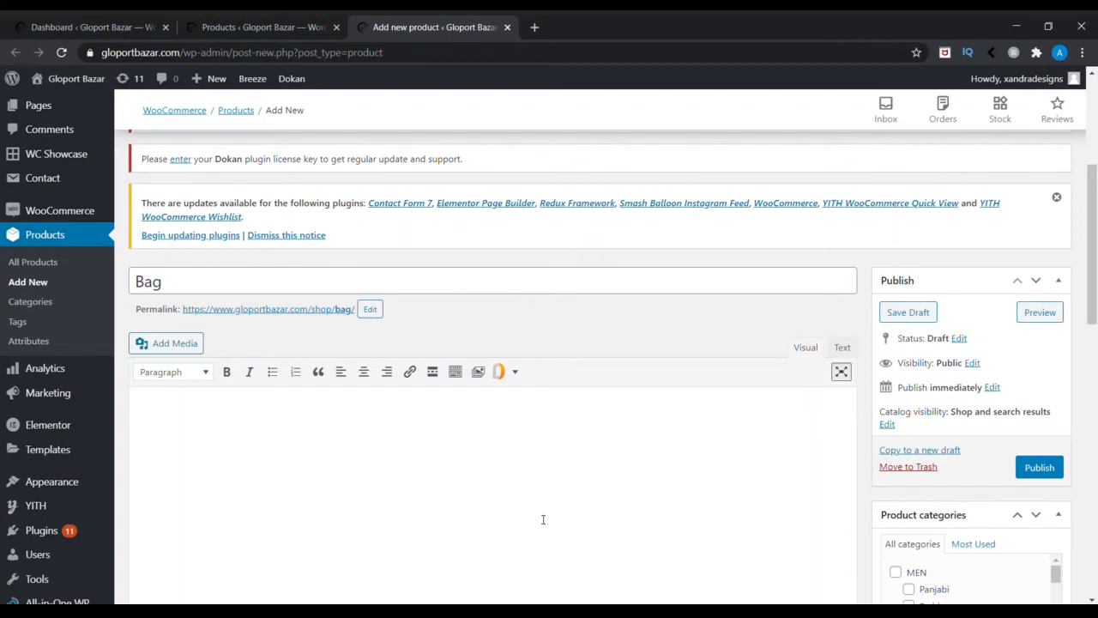
click(543, 519)
text(This)
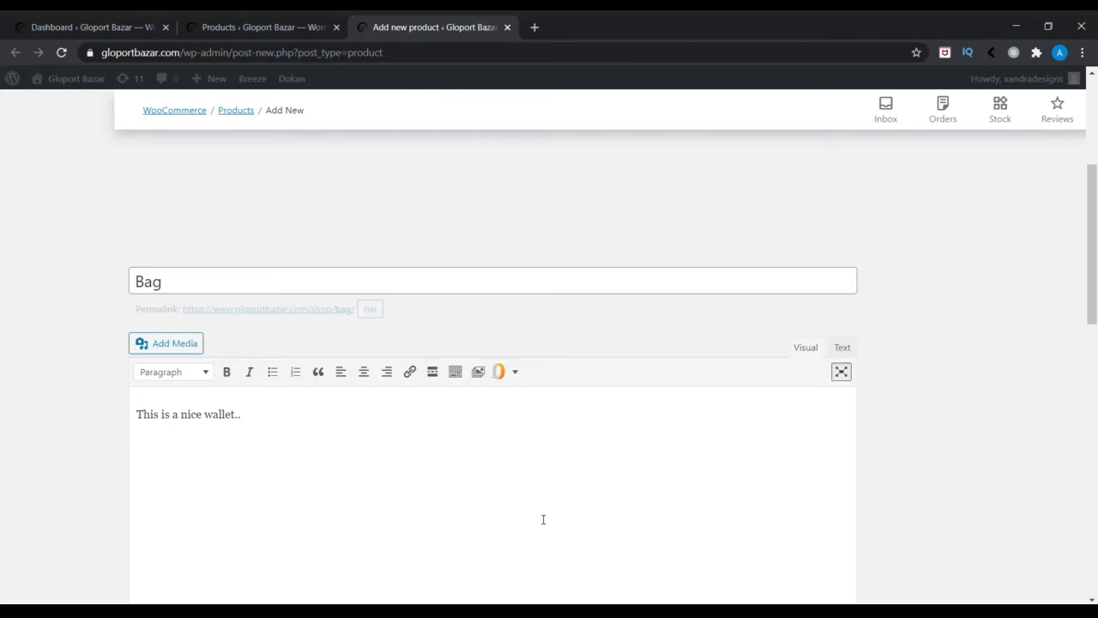
text(is a nice wallet.. 100% LEATHER)
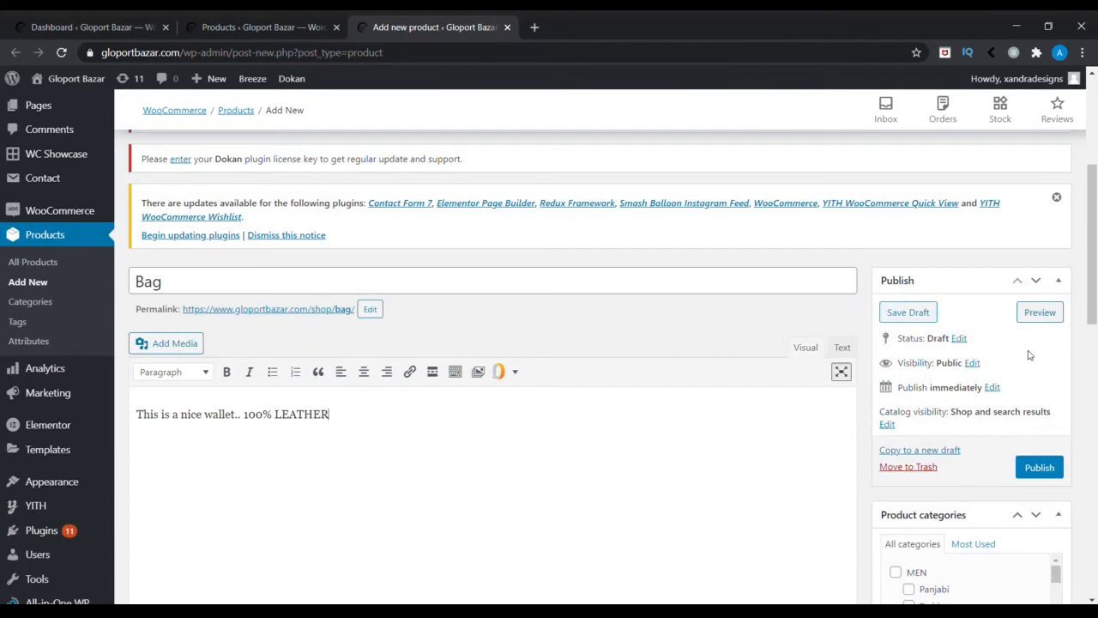
click(1033, 468)
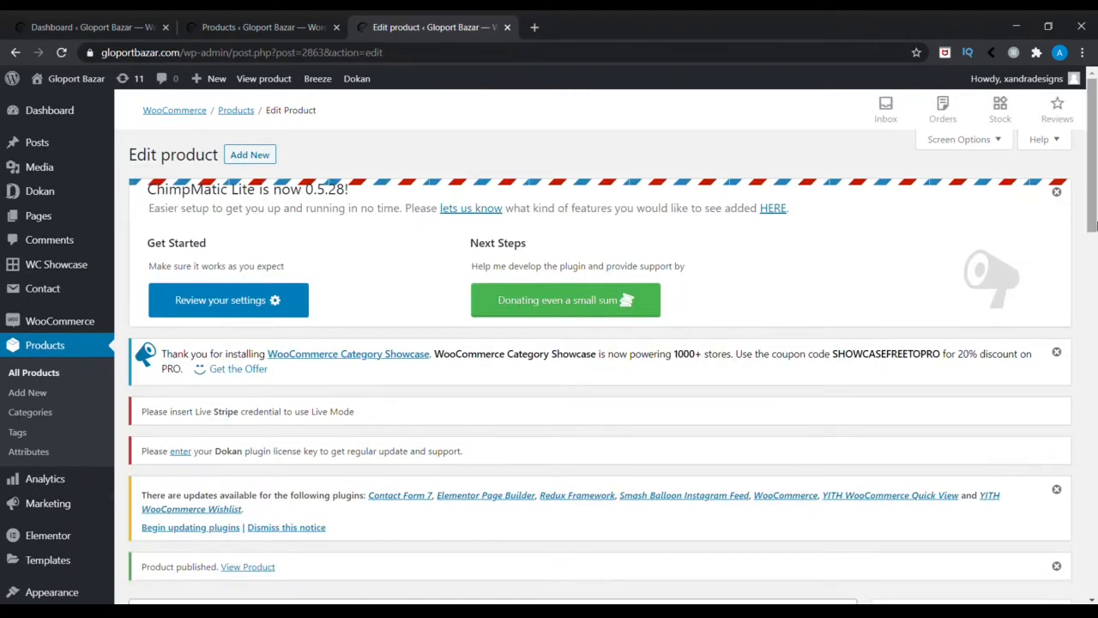
Step: Open the gloportbazar.com storefront in a new browser tab and examine the Bag listing on its shop page
drag(1092, 185, 1093, 193)
click(268, 24)
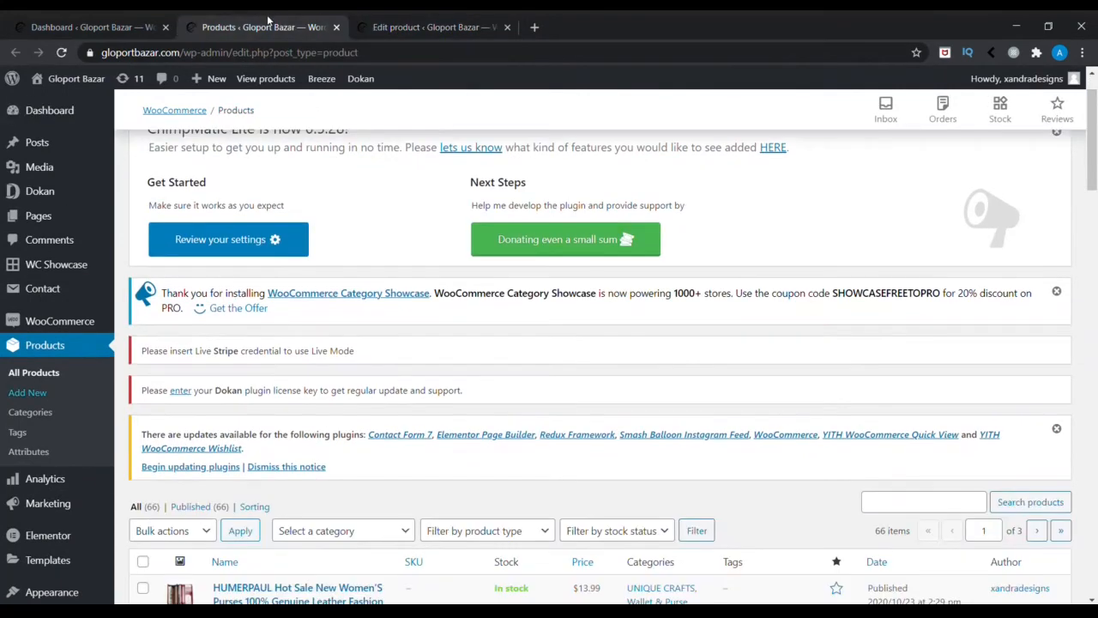
click(534, 27)
text(GLOP)
key(Return)
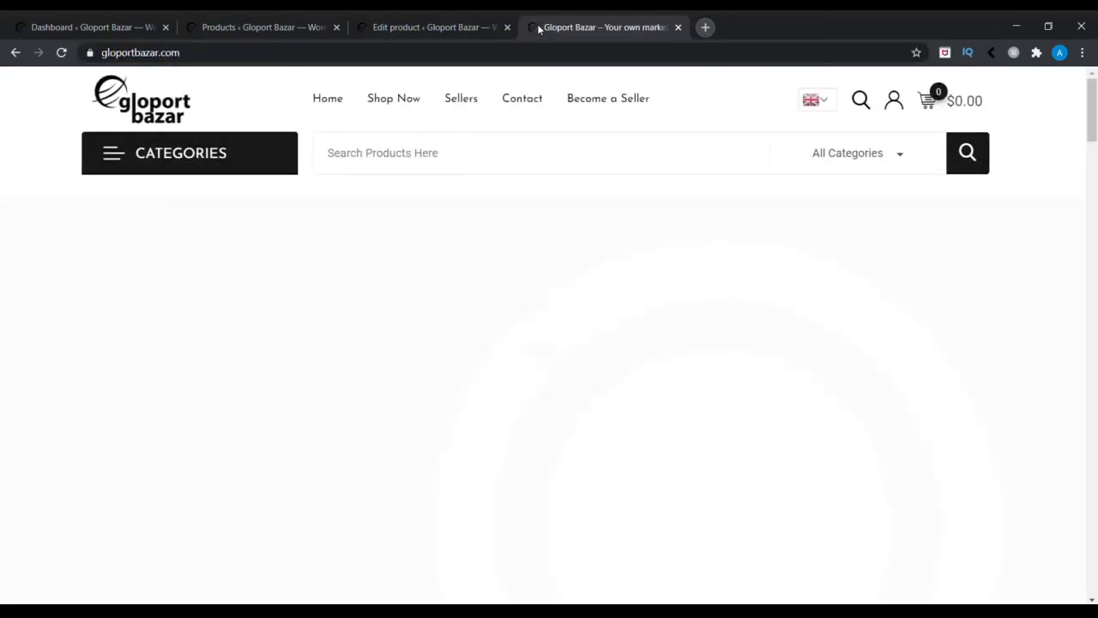
click(399, 101)
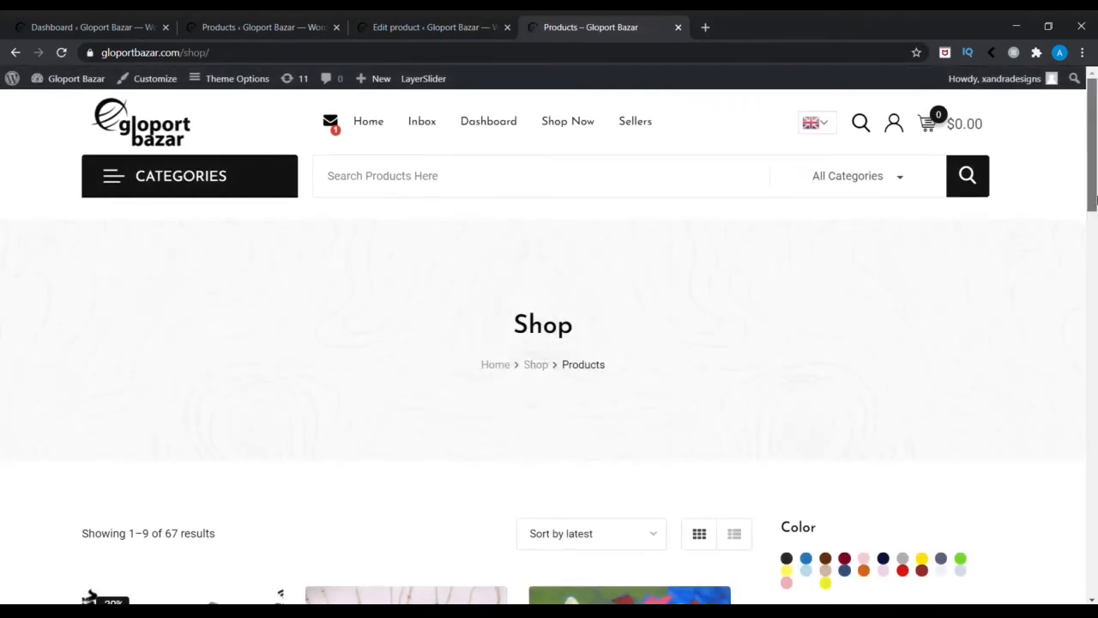
drag(1094, 204, 1095, 283)
mouse_move(146, 386)
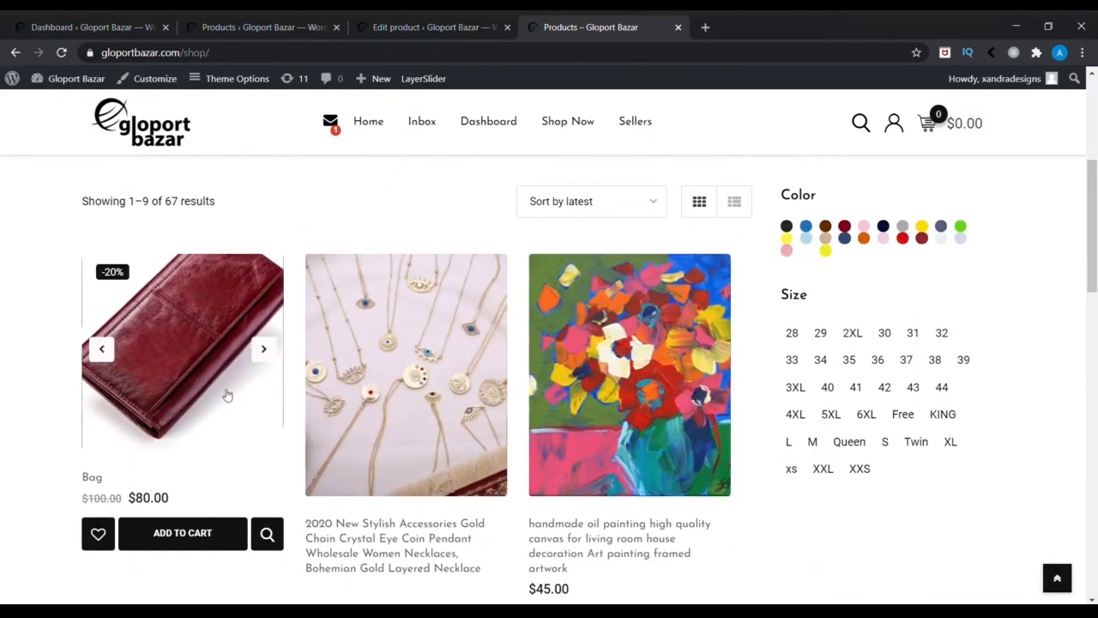
scroll(665, 108, down, 3)
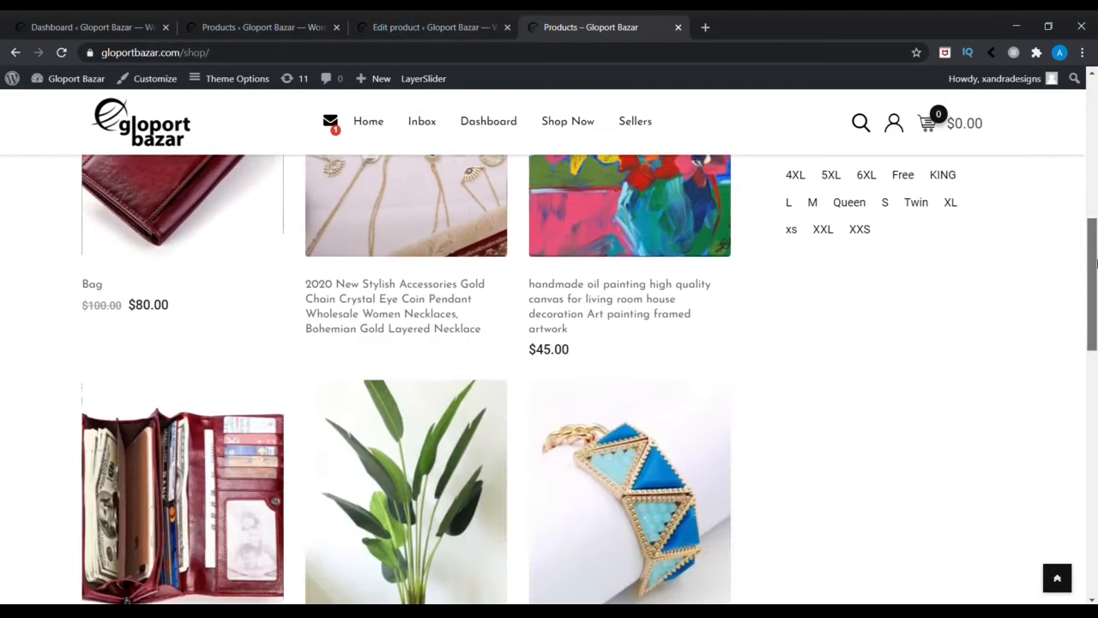
Step: Return to the WordPress admin and open the Bag product for editing from the list of all products
click(445, 18)
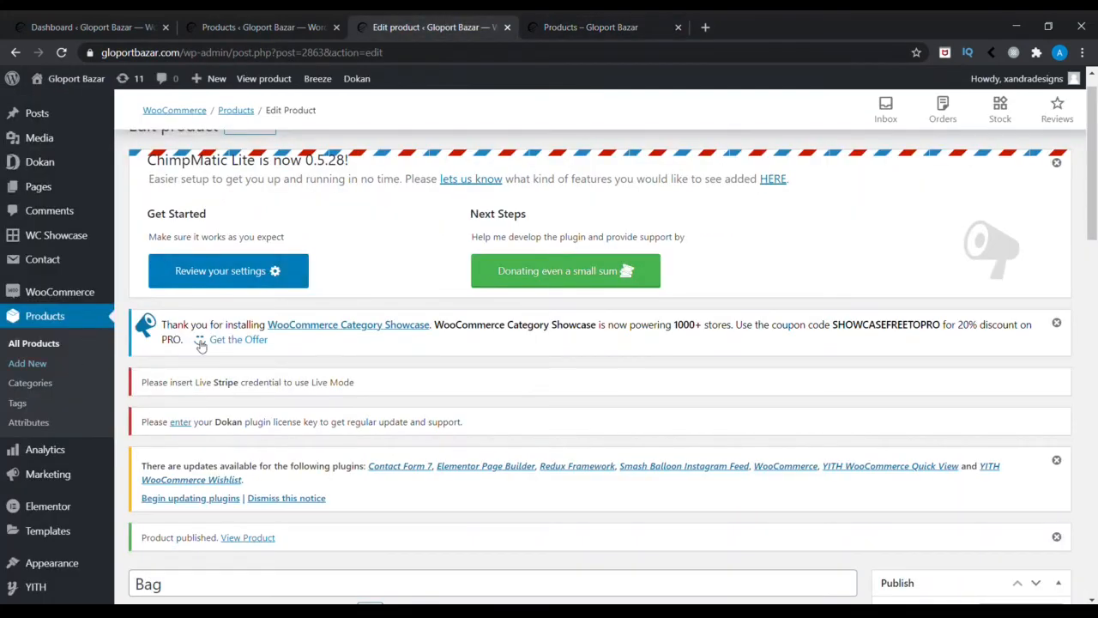
click(40, 347)
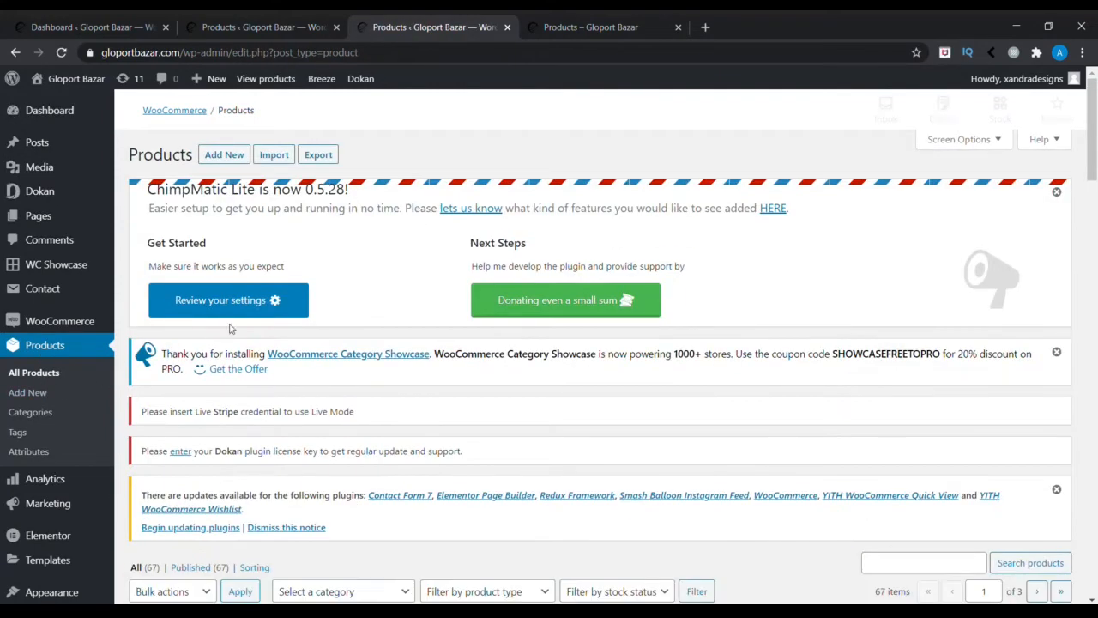
scroll(649, 274, down, 5)
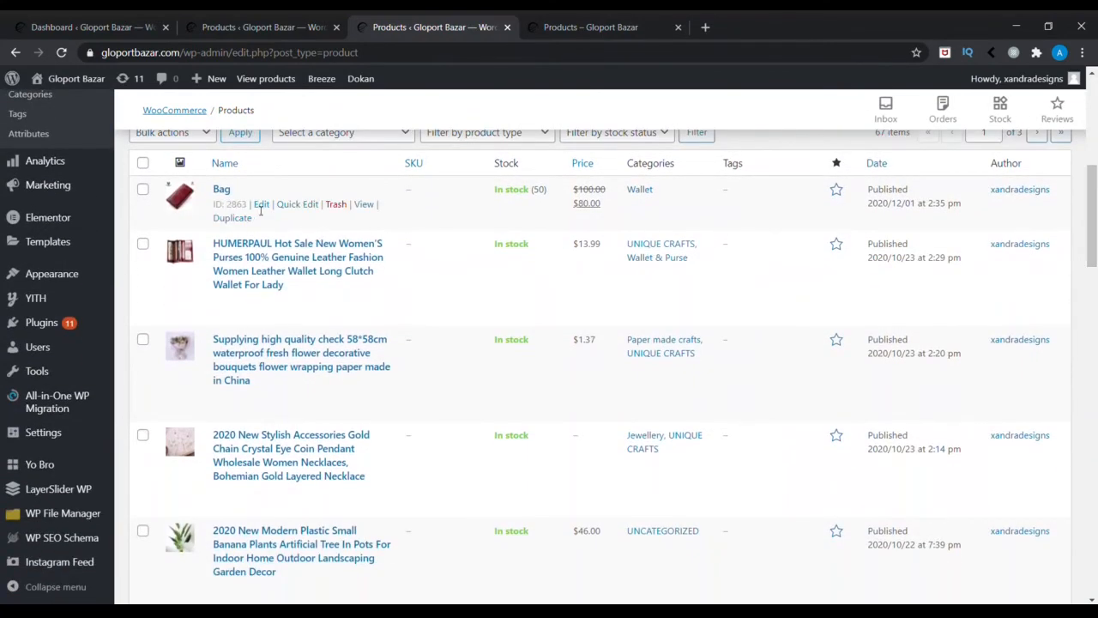
click(261, 205)
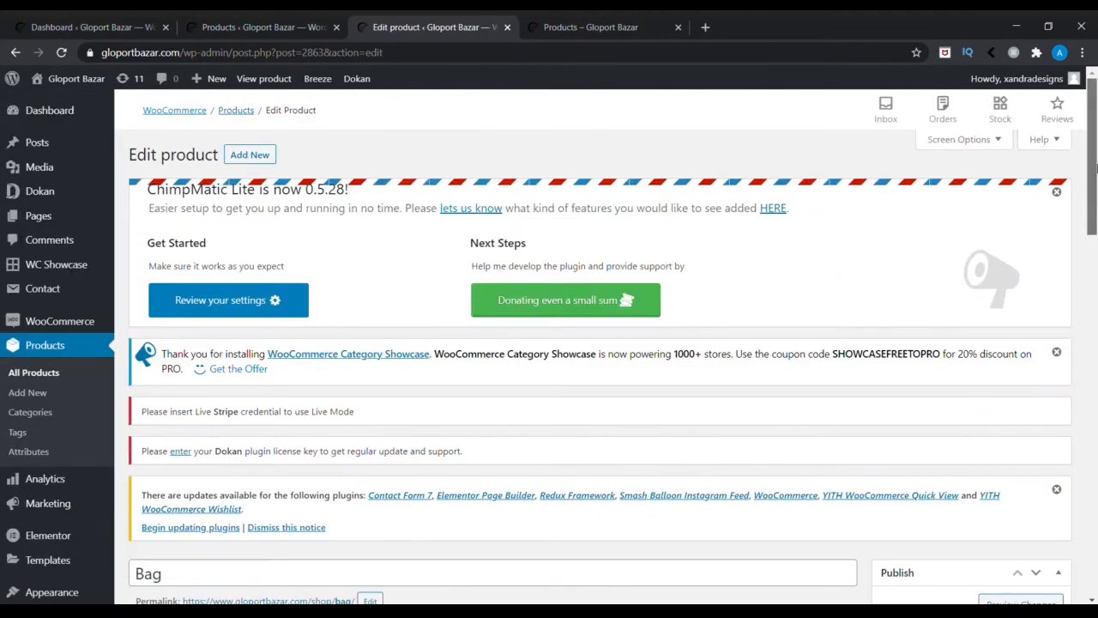
Step: Rename the product from Bag to Wallet
drag(1094, 172, 1095, 296)
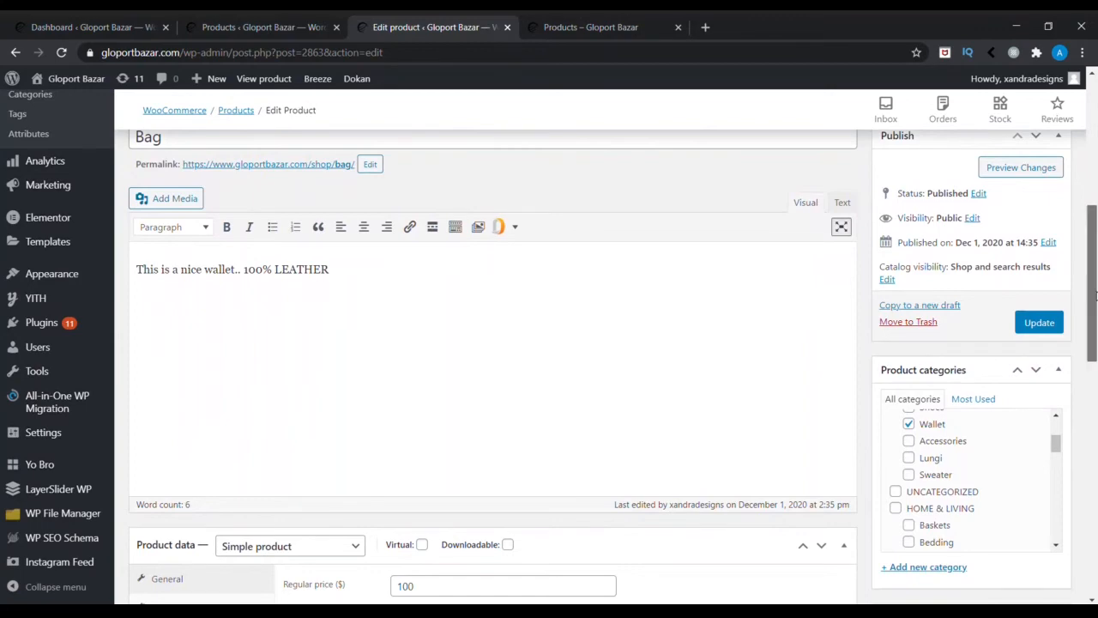
scroll(644, 404, up, 4)
click(429, 443)
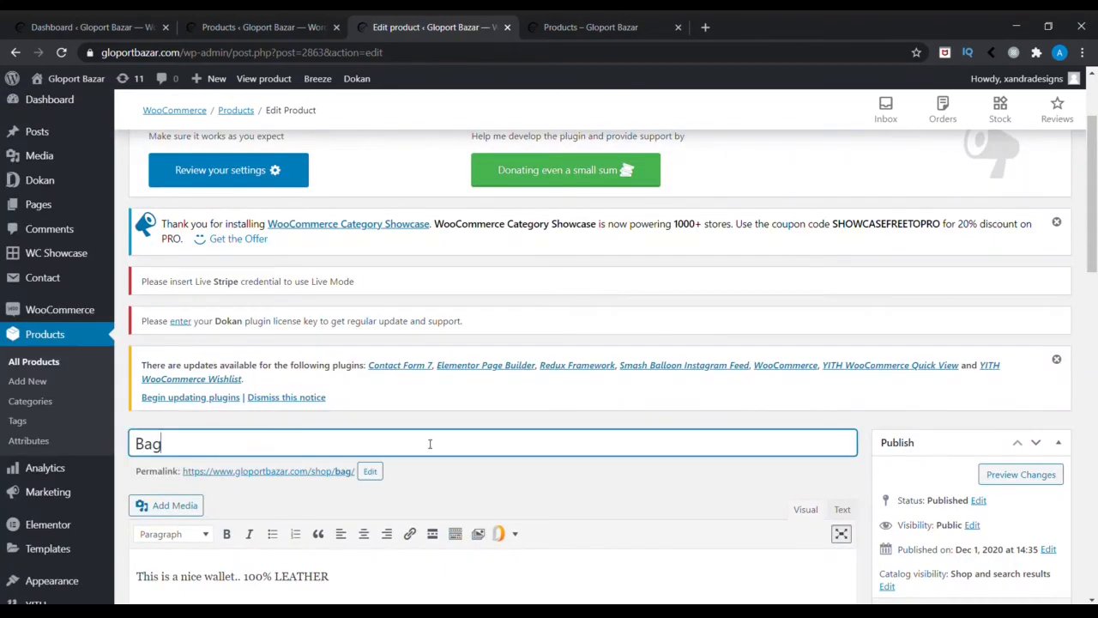
key(BackSpace)
key(BackSpace)
key(BackSpace)
text(Wallet)
click(421, 476)
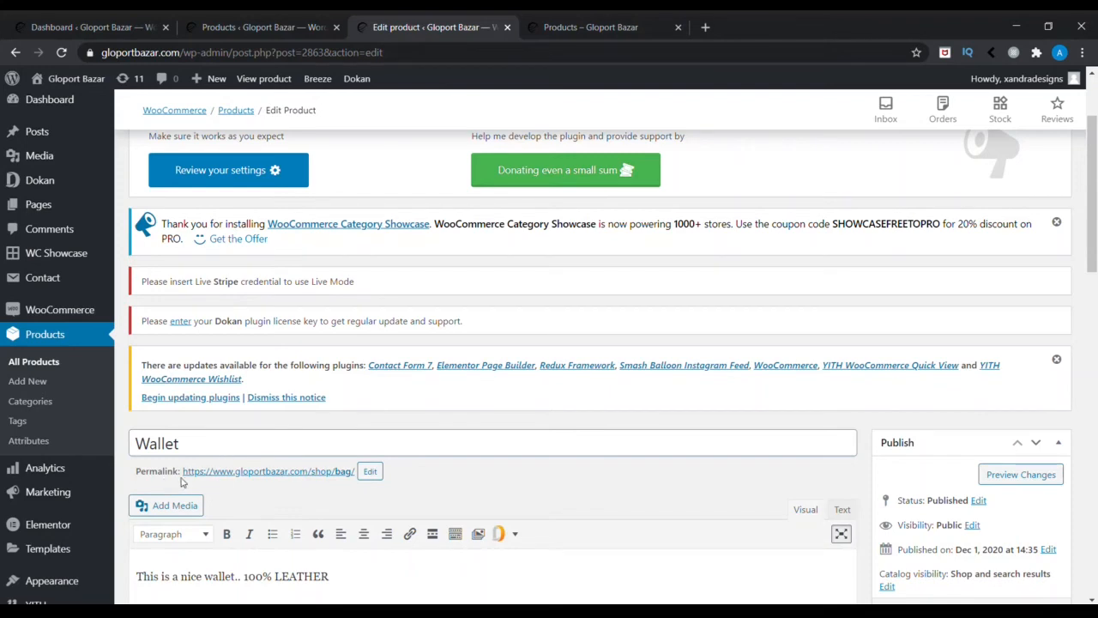
Step: Set the product's permalink slug to "wallet"
click(372, 471)
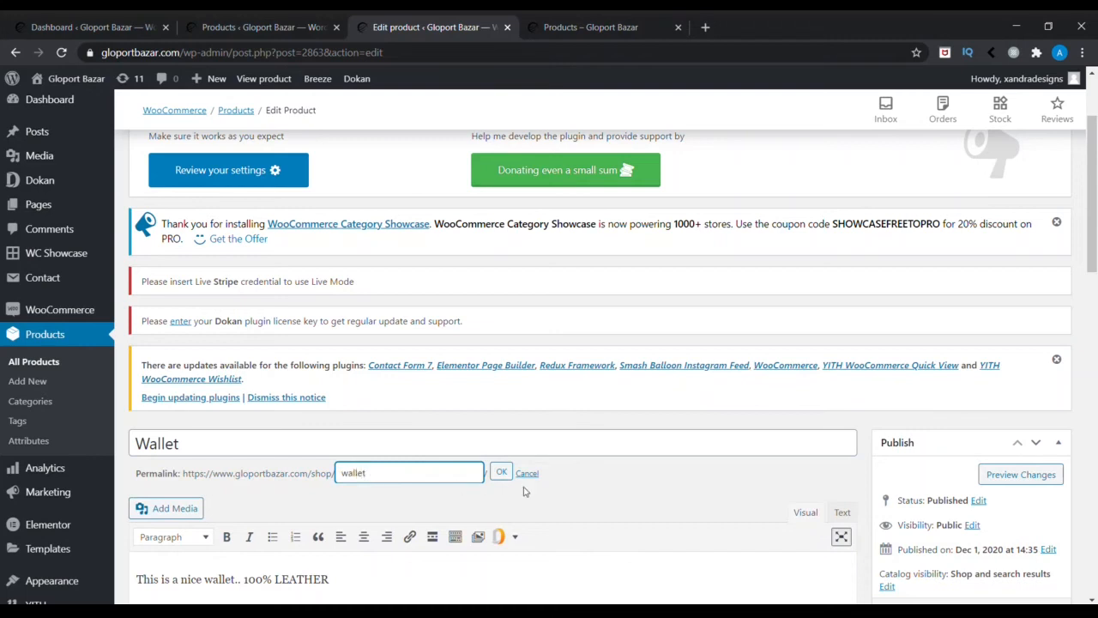
text(wallet)
click(502, 471)
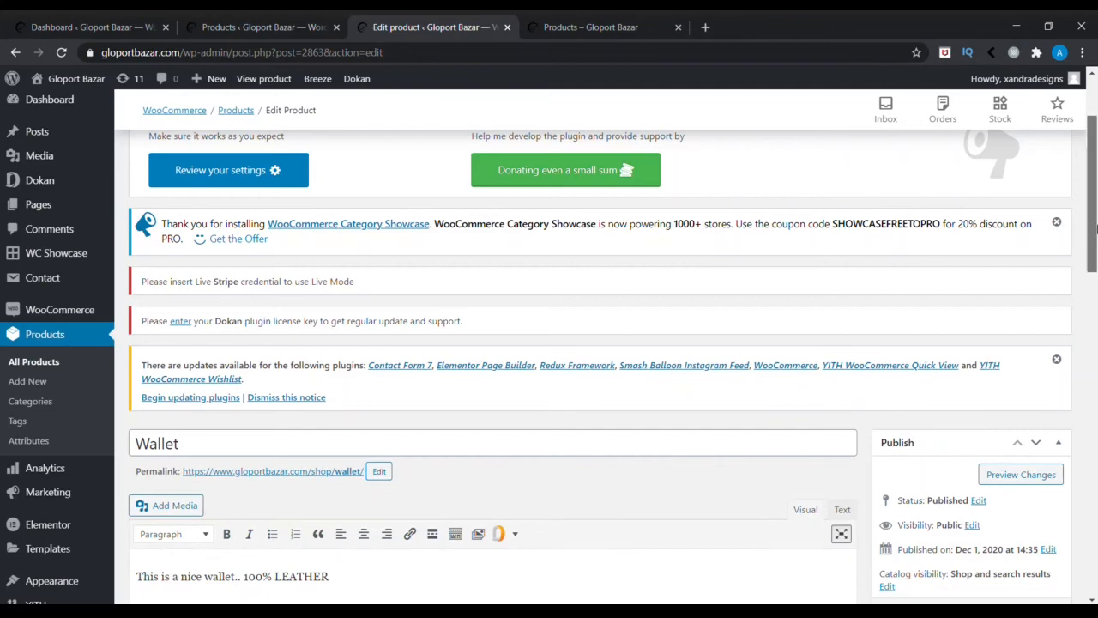
Step: Replace the product image with the media library picture of the gold necklace with a round red-stone pendant
drag(1092, 273, 1093, 499)
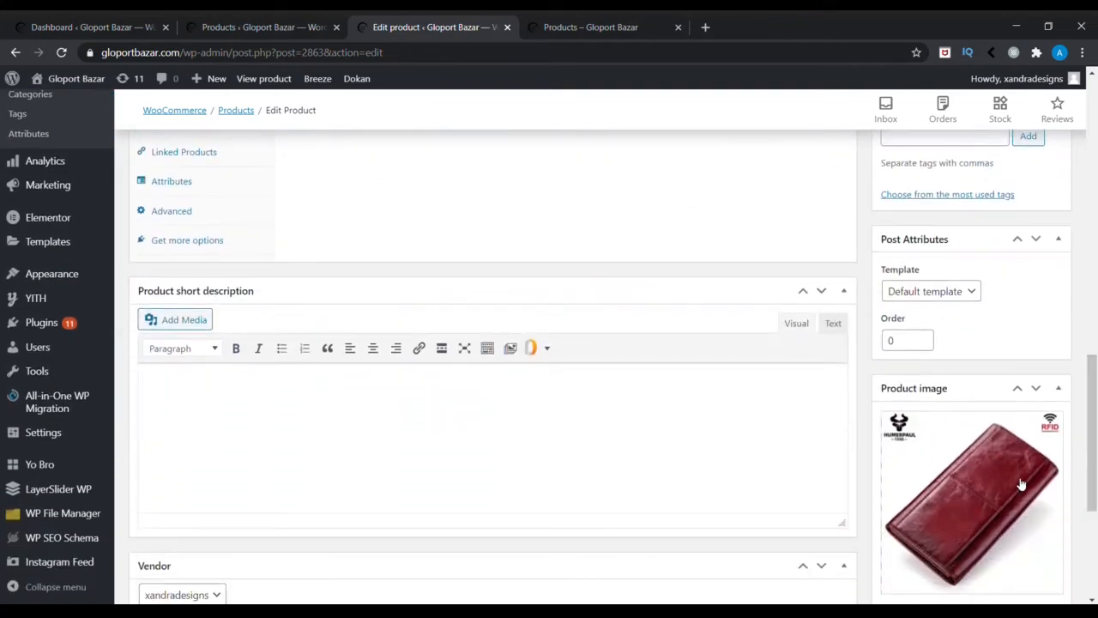
click(1018, 483)
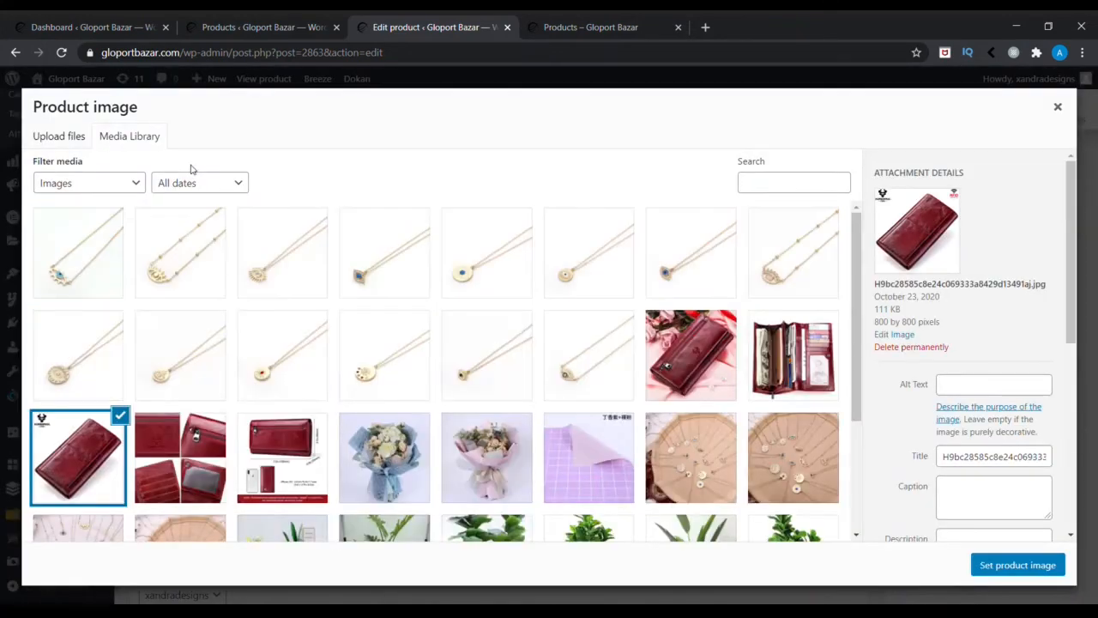
click(307, 347)
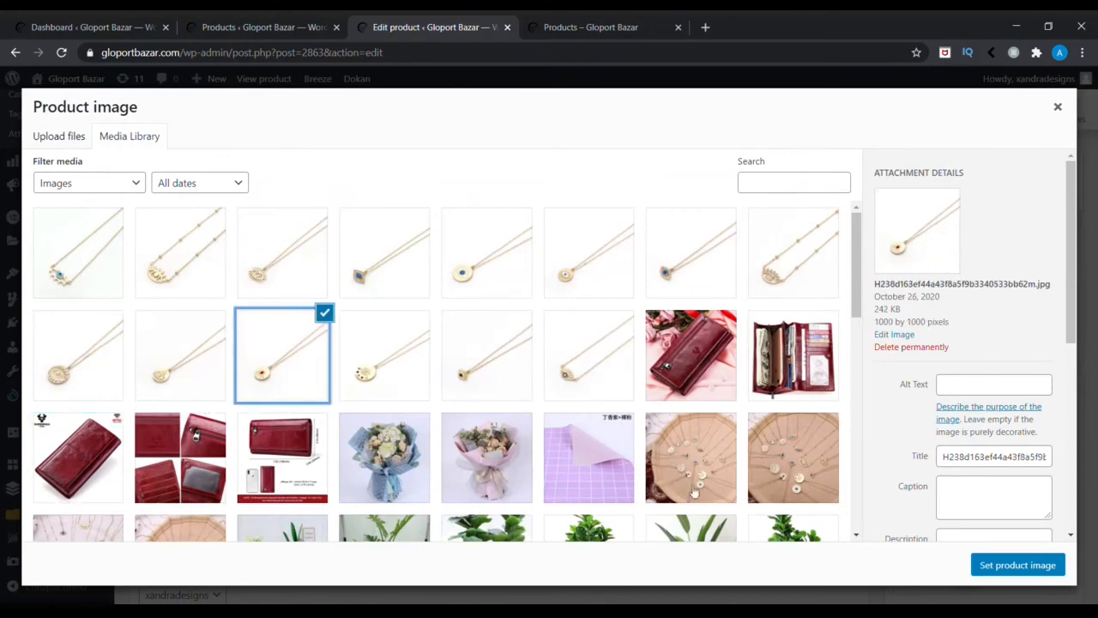
click(1006, 566)
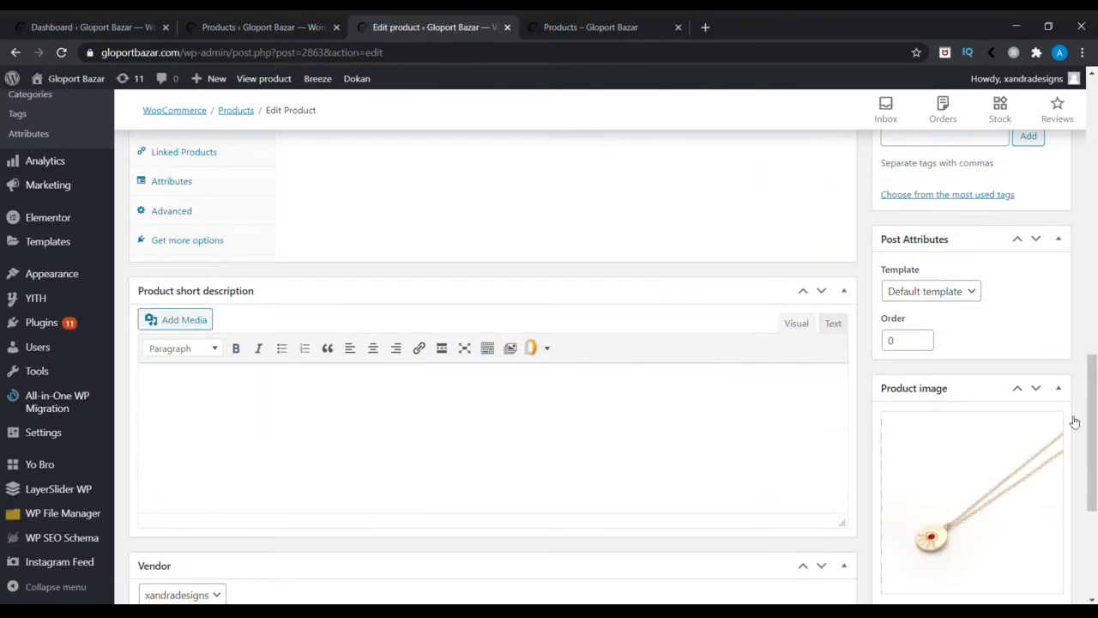
Step: Delete both wallet pictures from the product gallery
scroll(1094, 397, down, 3)
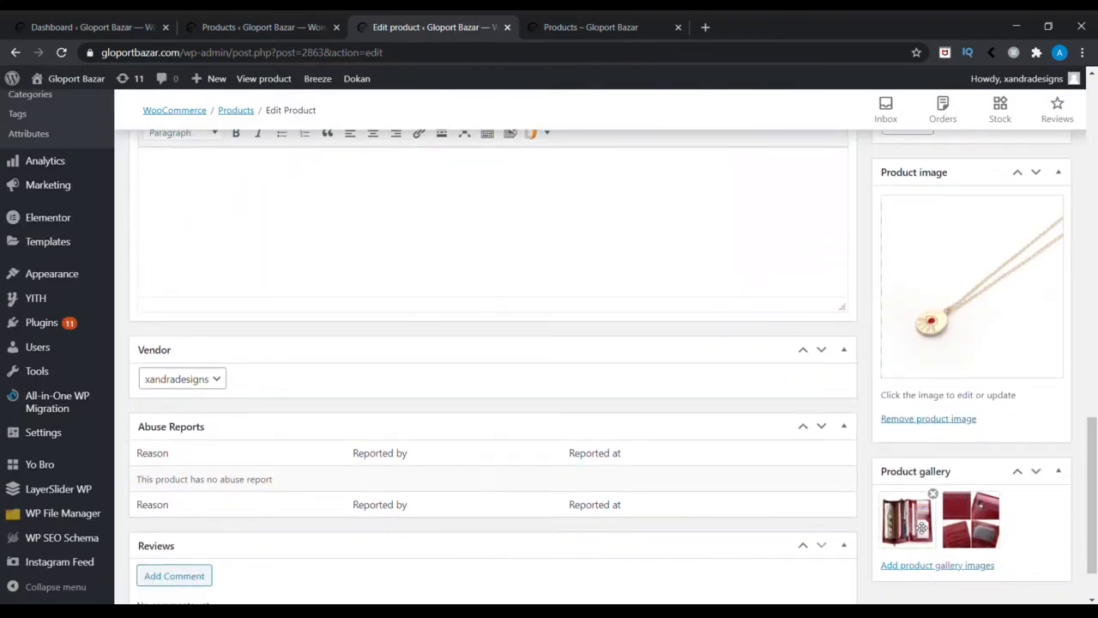
click(933, 495)
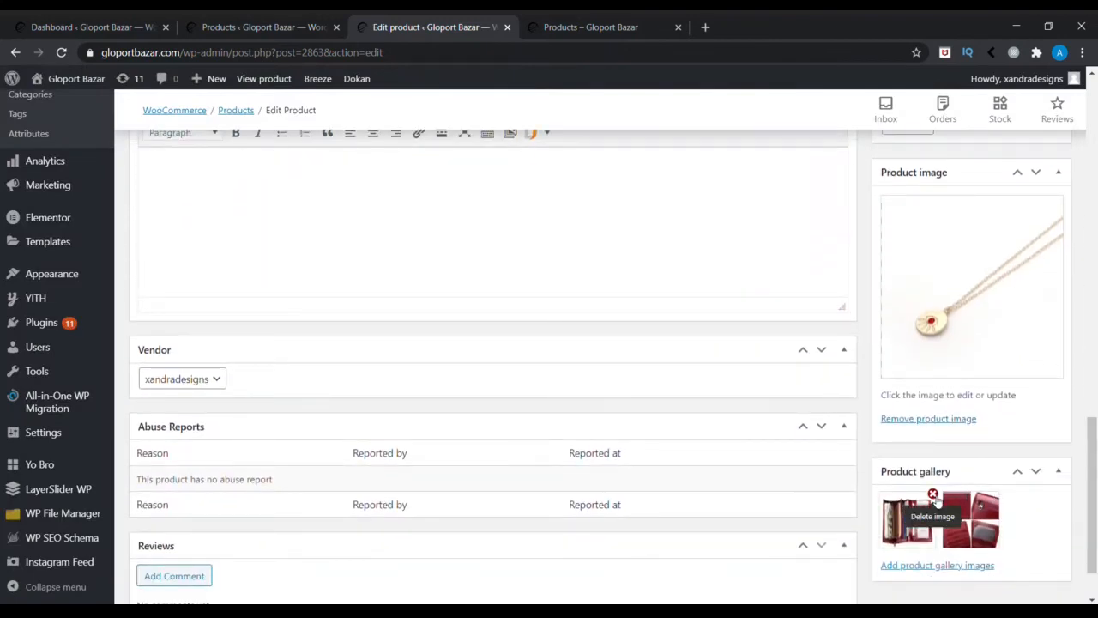
click(932, 495)
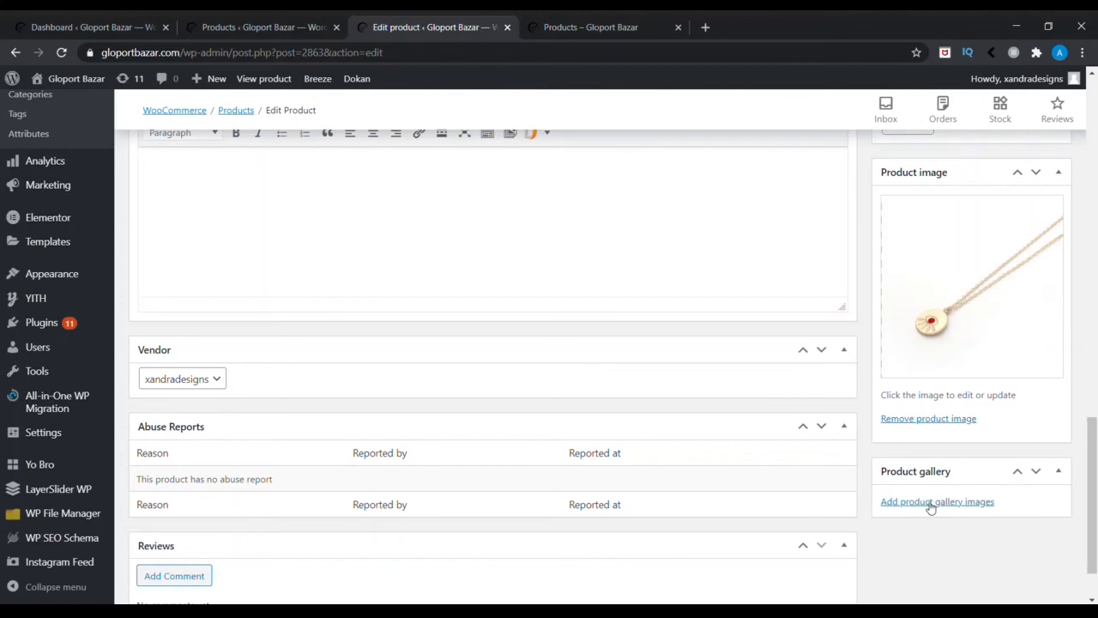
Step: Add the necklace pictures with the blue diamond-shaped pendant and the blue eye pendant from the media library to the product gallery
click(946, 506)
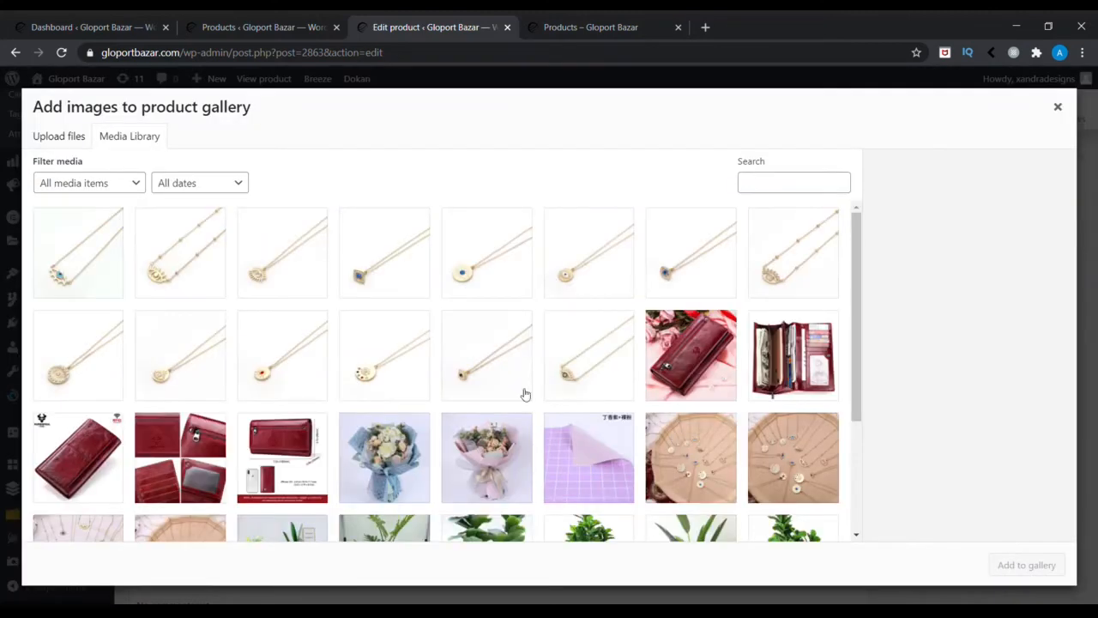
click(297, 272)
click(392, 272)
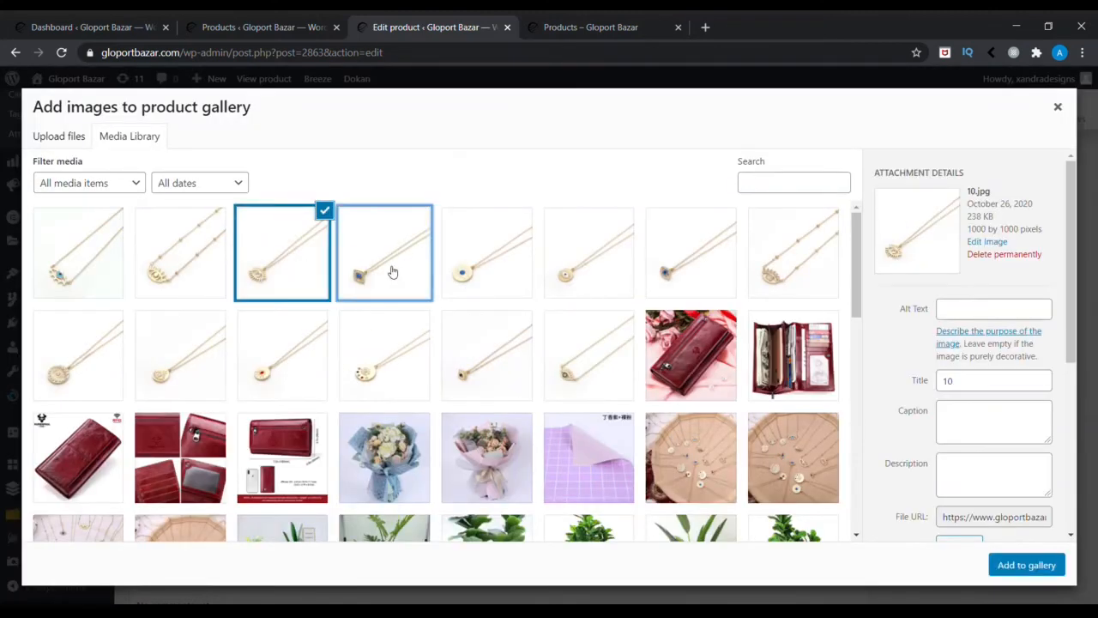
click(1008, 564)
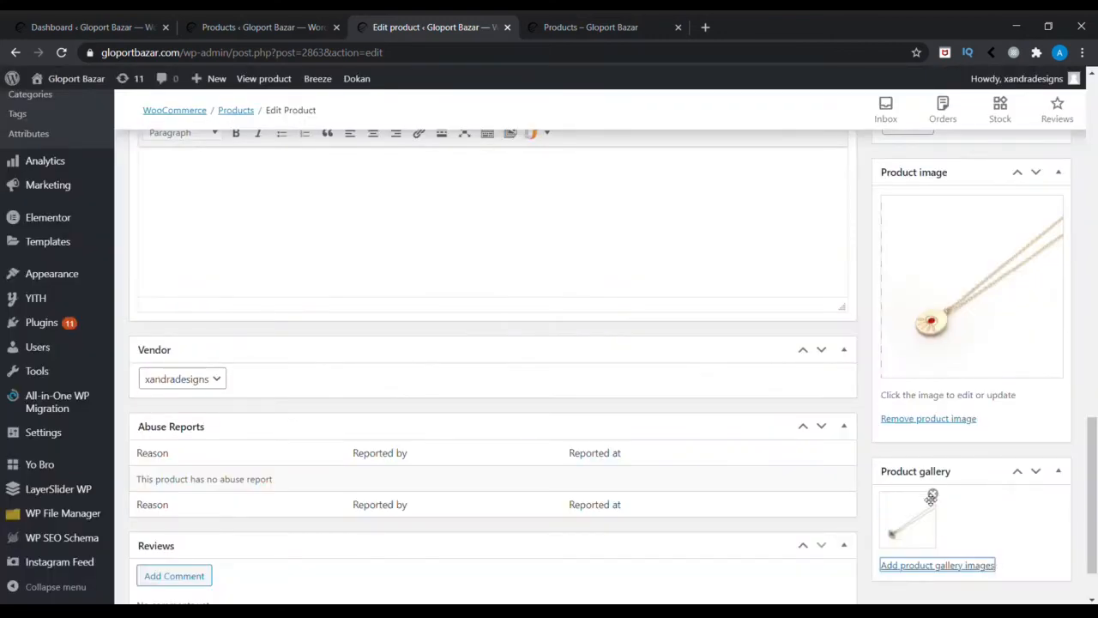
click(938, 564)
click(682, 256)
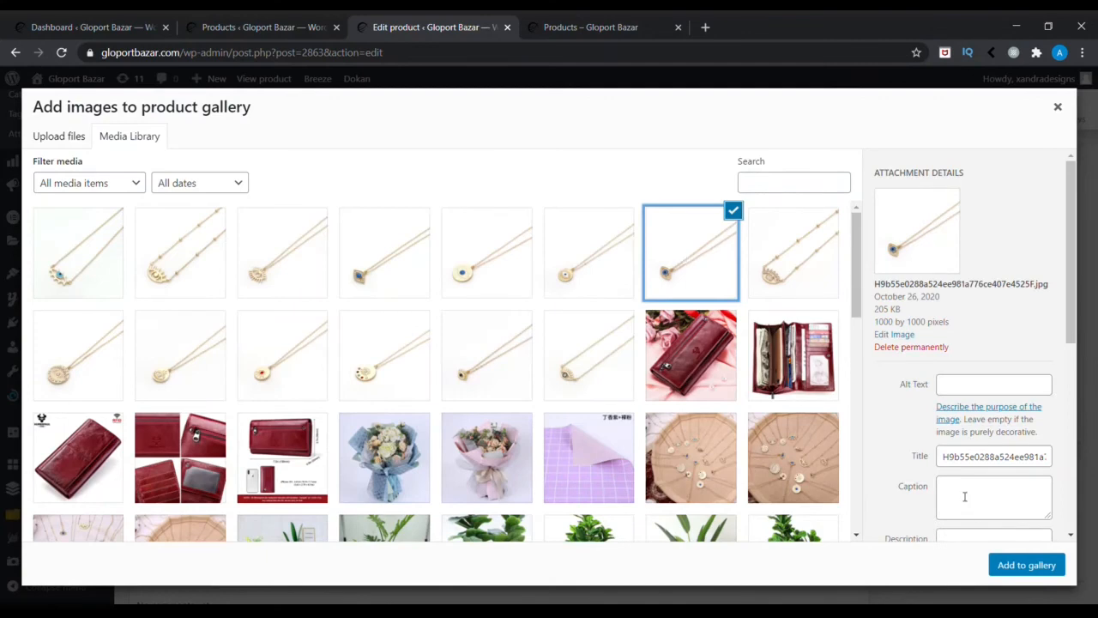
click(1000, 563)
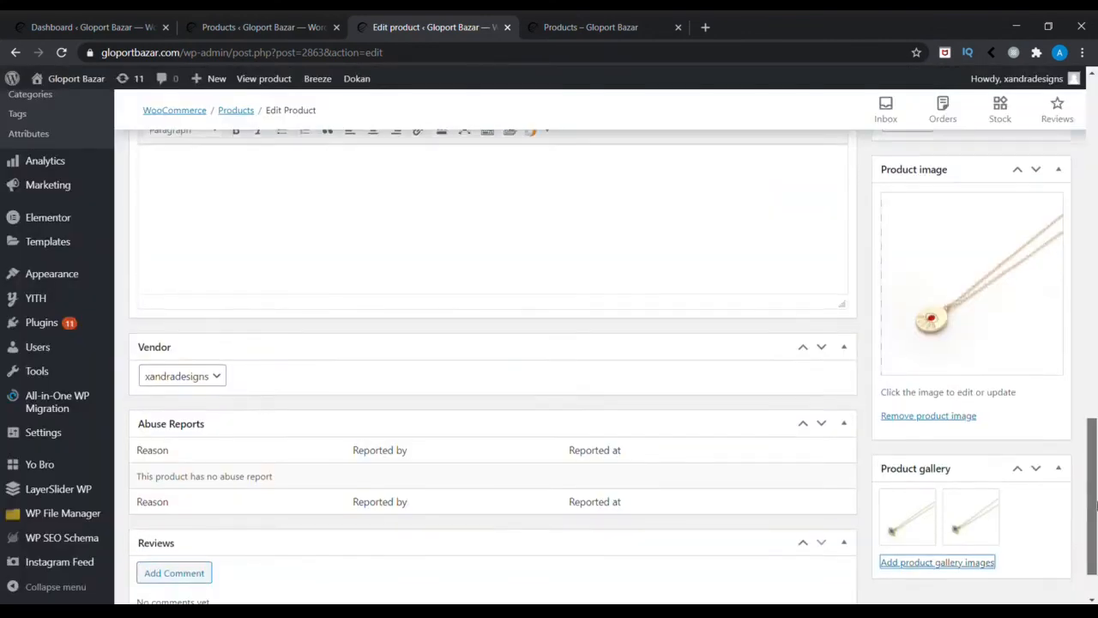
Step: Set the product's regular price to $90 in its general product data
drag(1096, 505, 1096, 397)
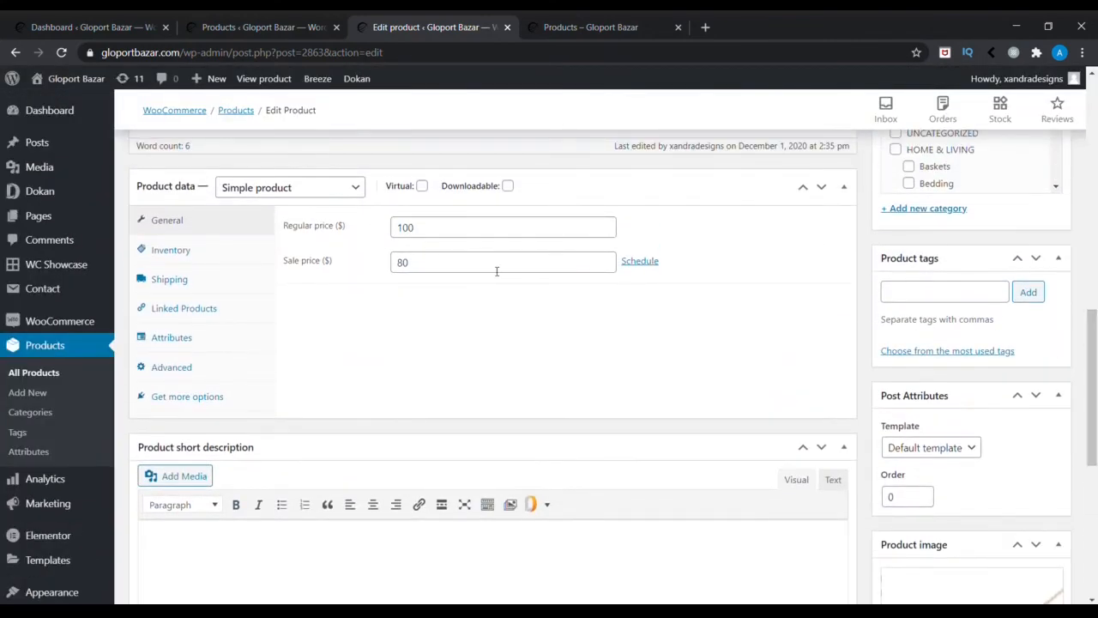
click(438, 226)
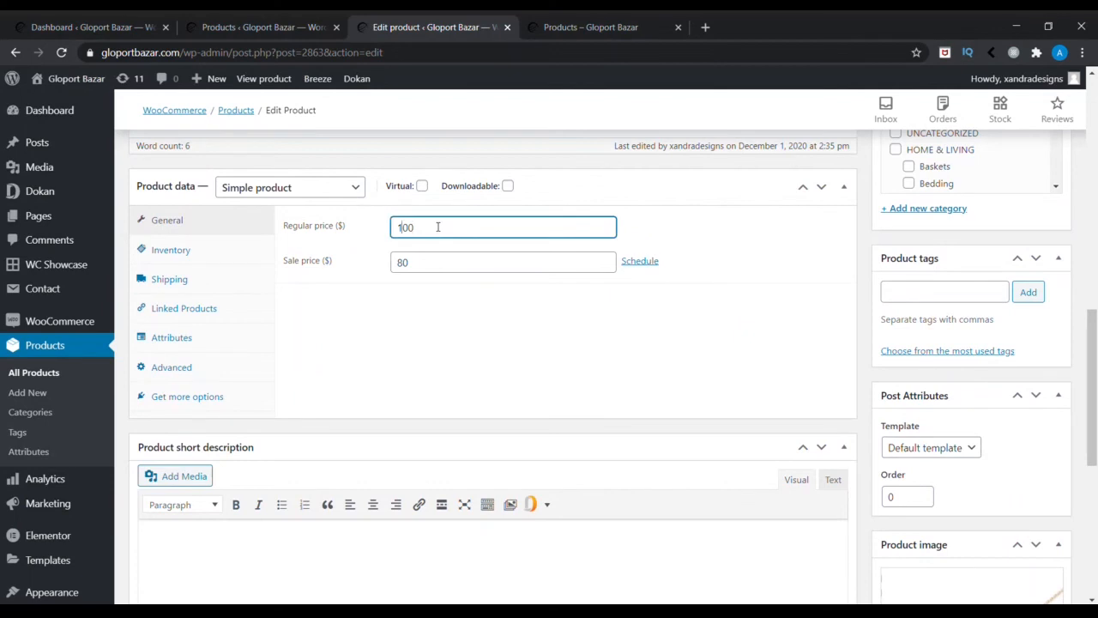
key(BackSpace)
key(BackSpace)
text(9)
Step: Check the stock quantity in the product's inventory data and update the published product with the changes made
click(183, 249)
click(466, 300)
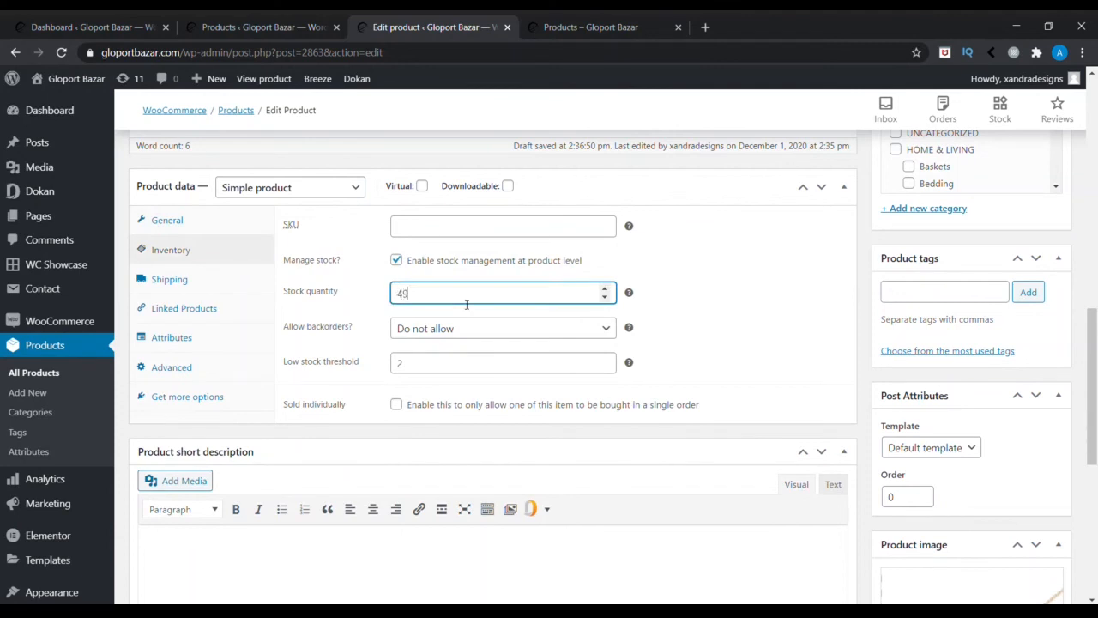
click(693, 313)
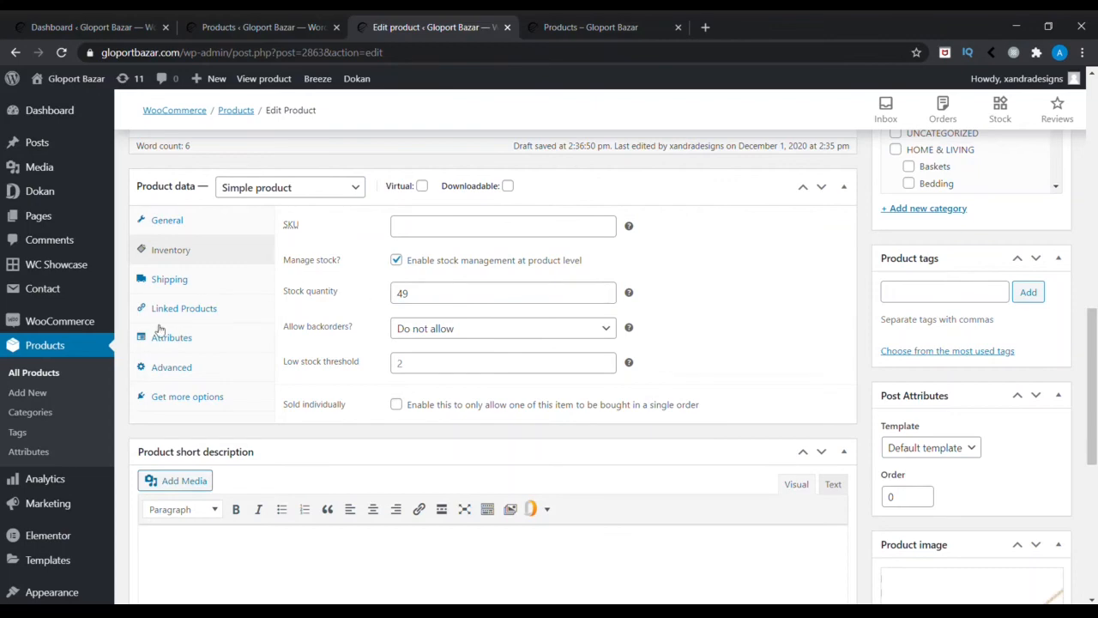
drag(1094, 330, 1093, 189)
click(1038, 455)
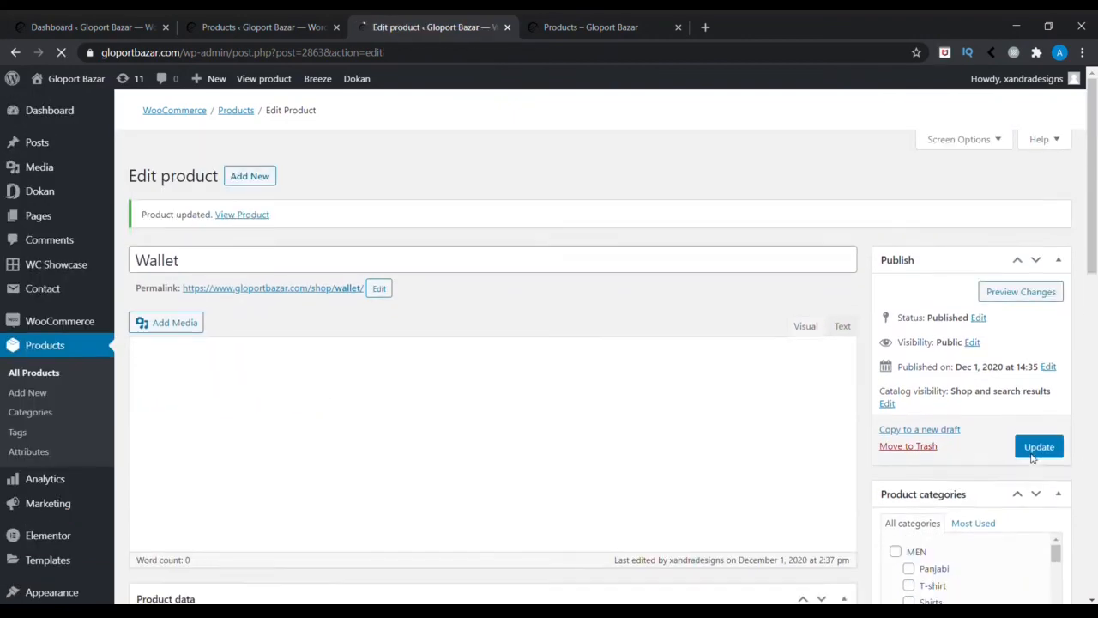
Step: Reload the storefront shop page and open the Wallet product from the listing
click(300, 23)
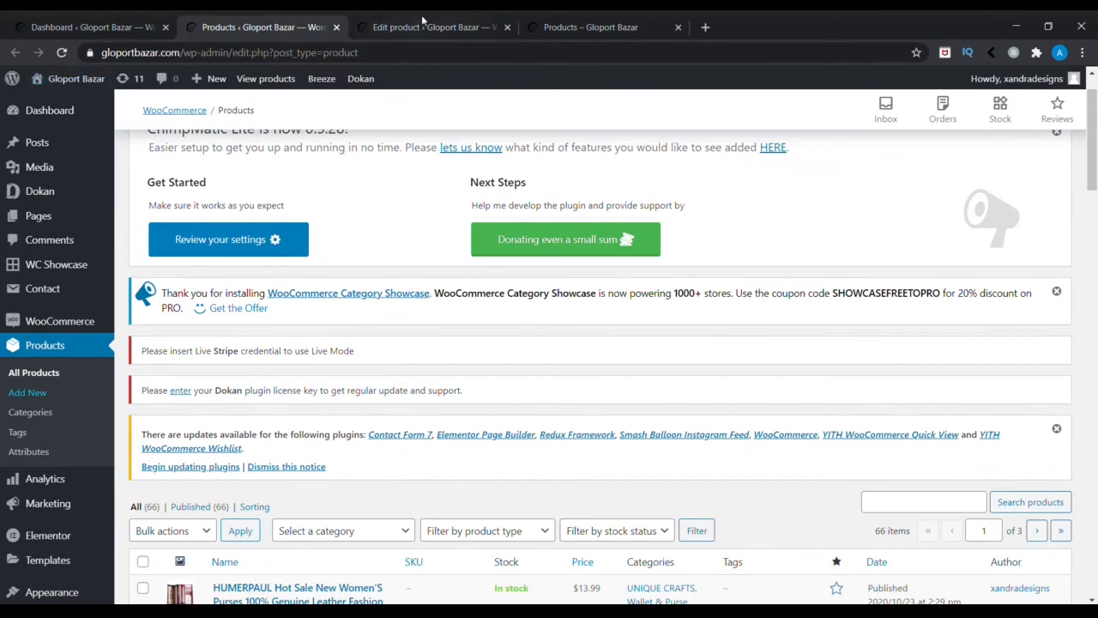
click(592, 27)
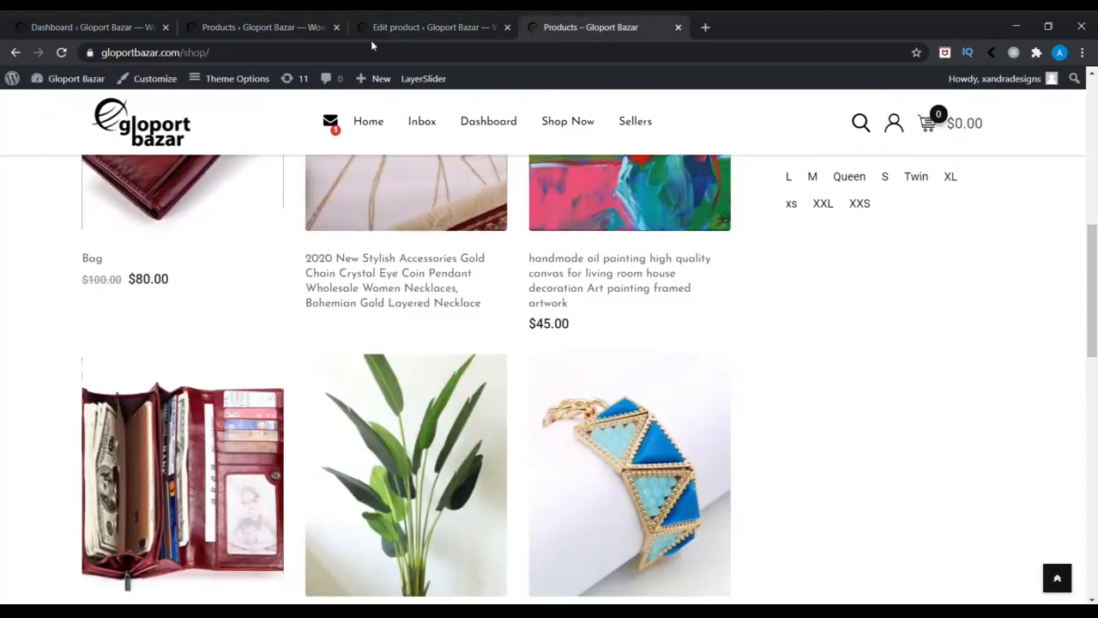
click(60, 53)
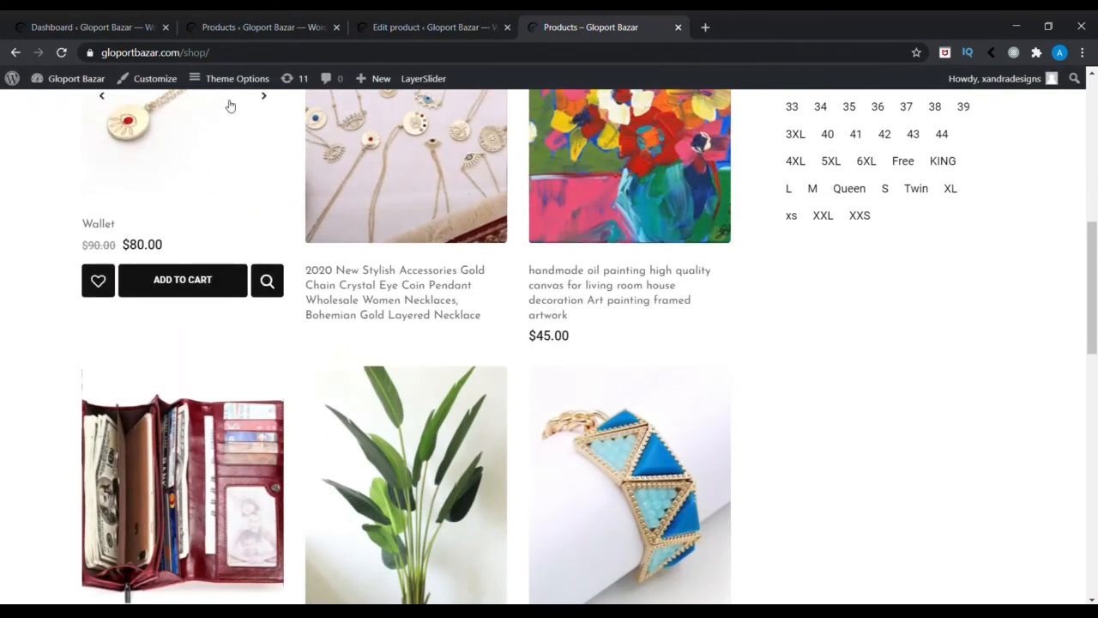
click(201, 147)
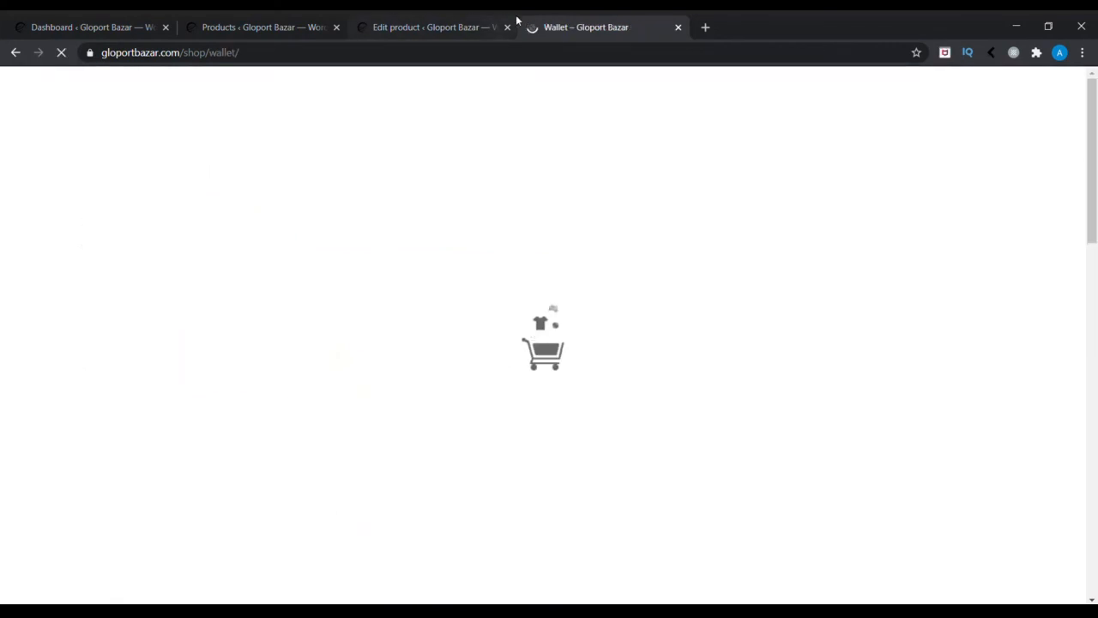
Step: Examine the Wallet product page, including its image, prices, stock availability and short description
scroll(1096, 137, down, 4)
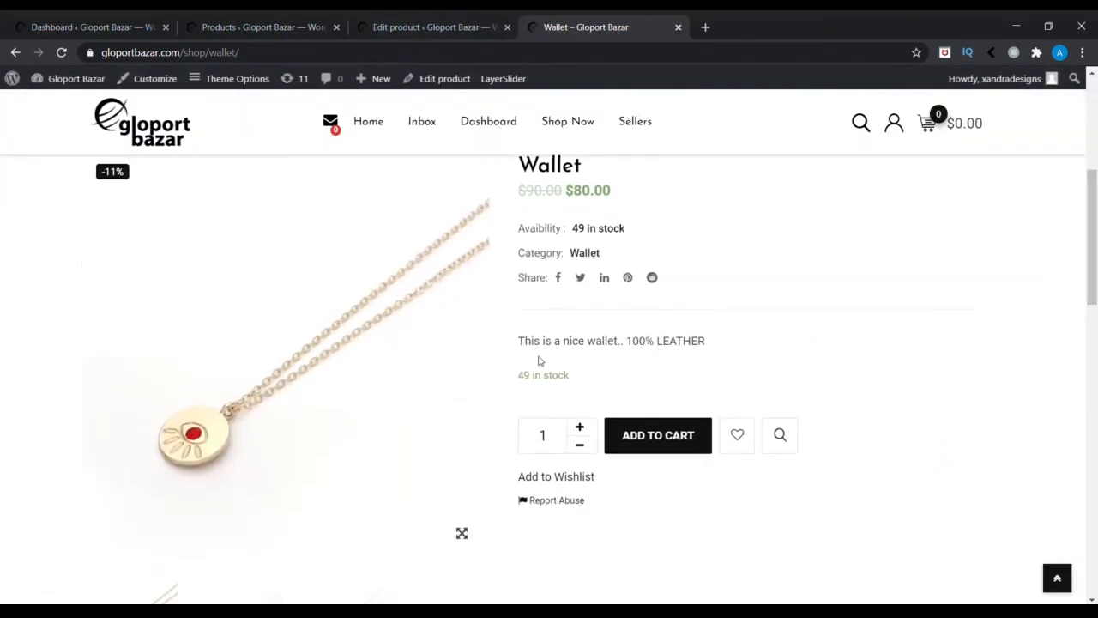
drag(519, 340, 770, 339)
click(798, 325)
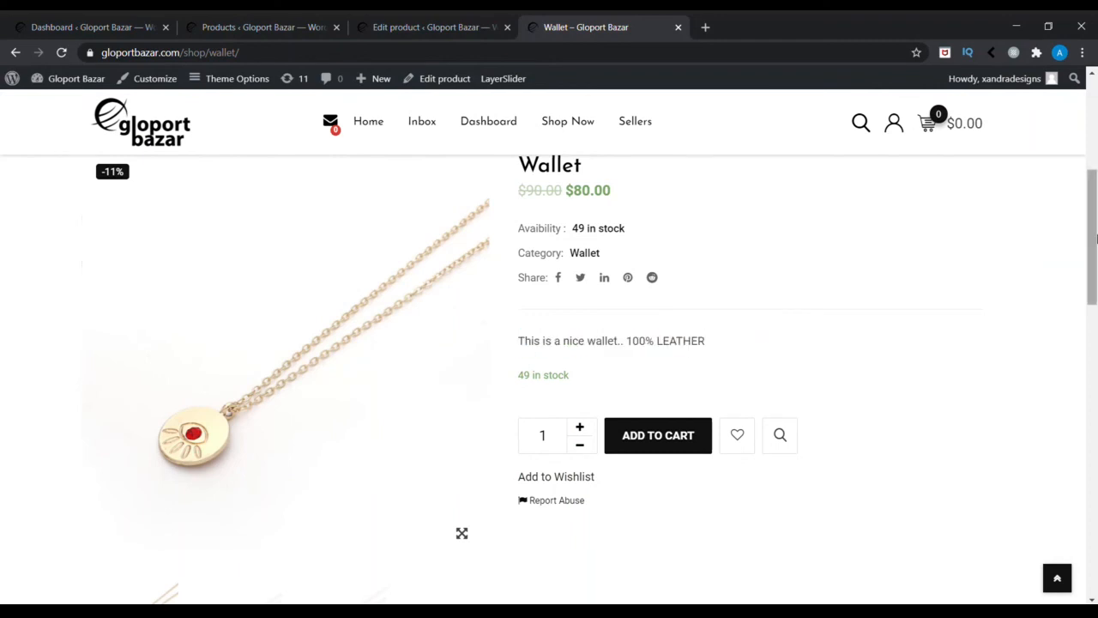
drag(1094, 236, 1092, 77)
Step: Return to the store admin's list of all products and move the Wallet product to the trash
click(433, 27)
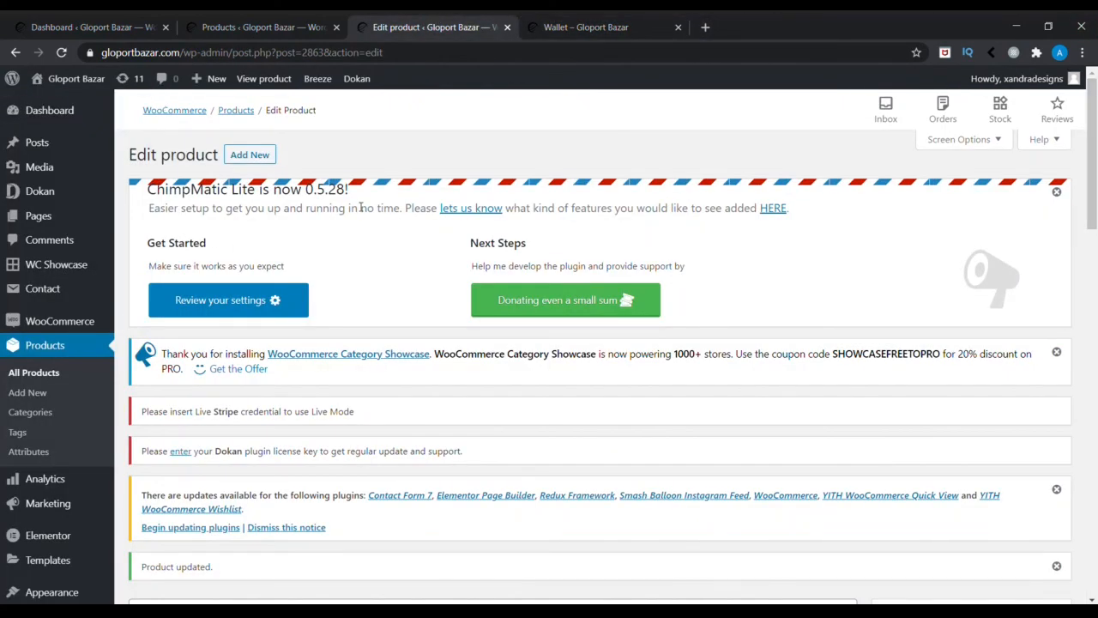
click(60, 374)
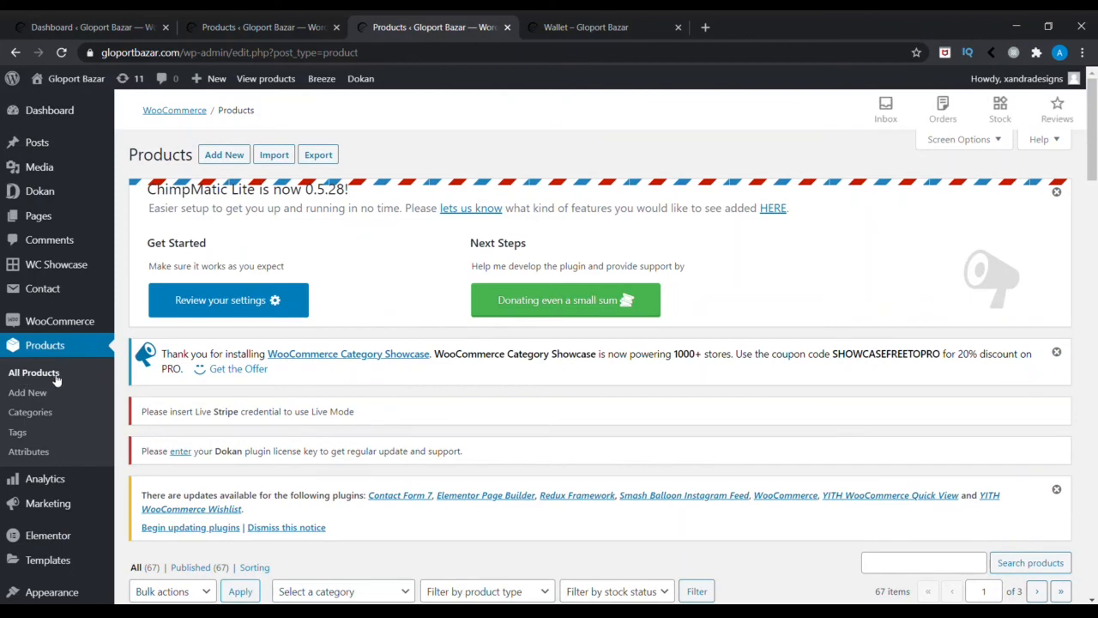
scroll(1044, 227, down, 5)
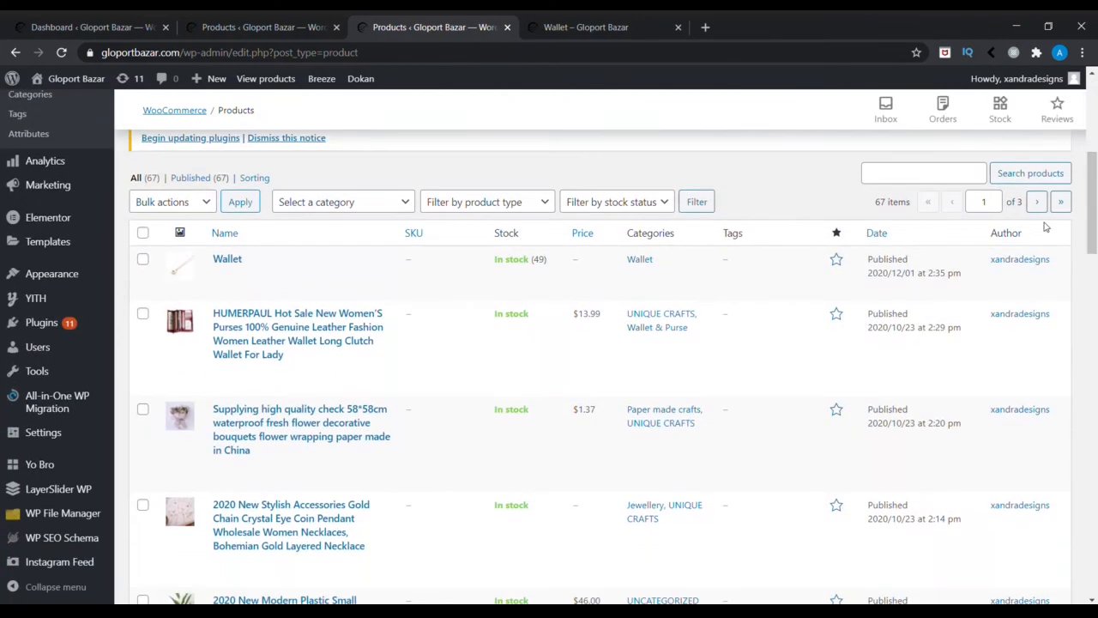
mouse_move(338, 276)
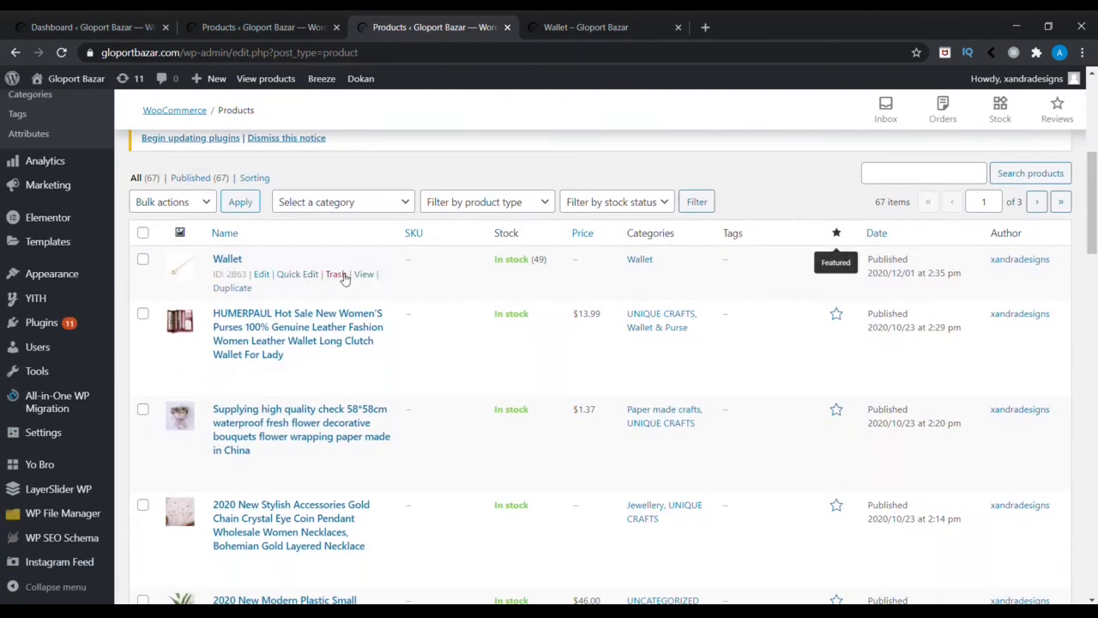
click(336, 274)
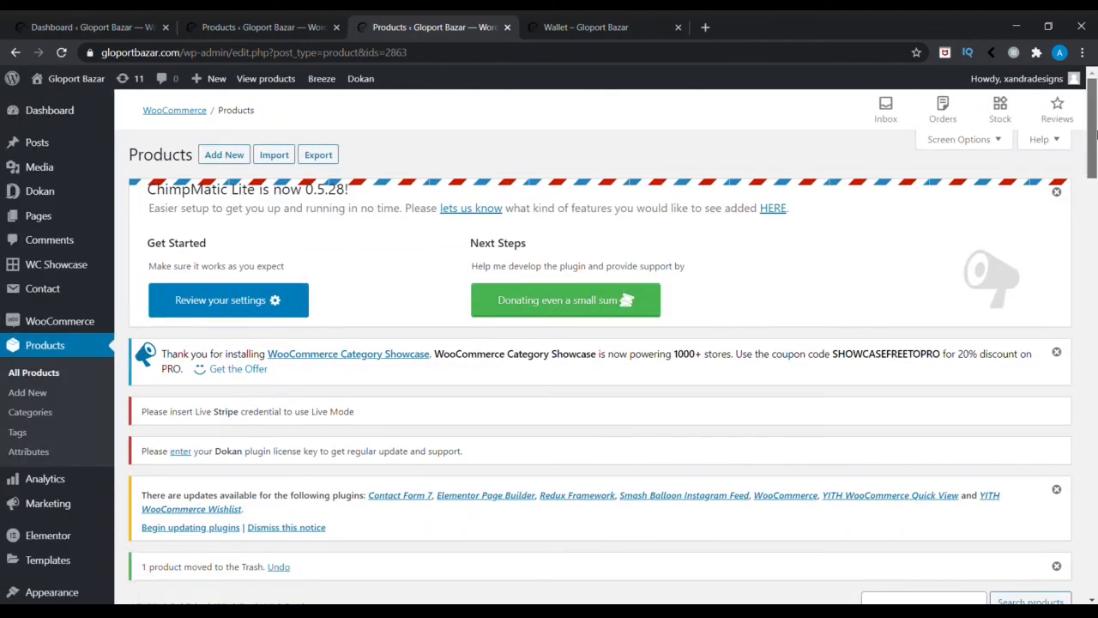
Step: Show the trashed products and restore the Wallet product
drag(1093, 133, 1095, 208)
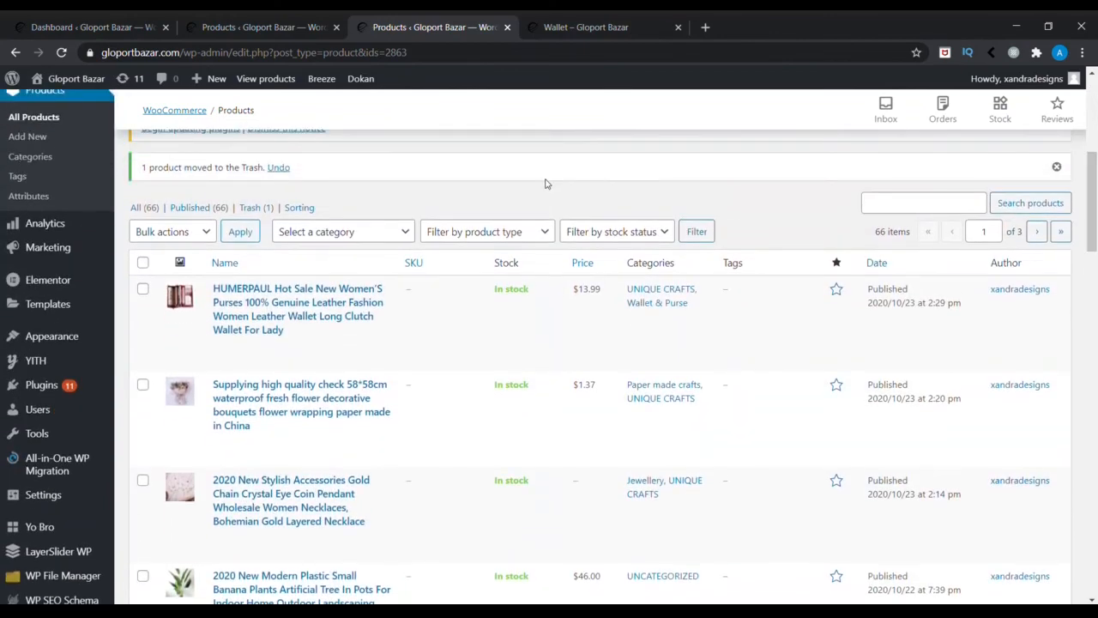
click(261, 211)
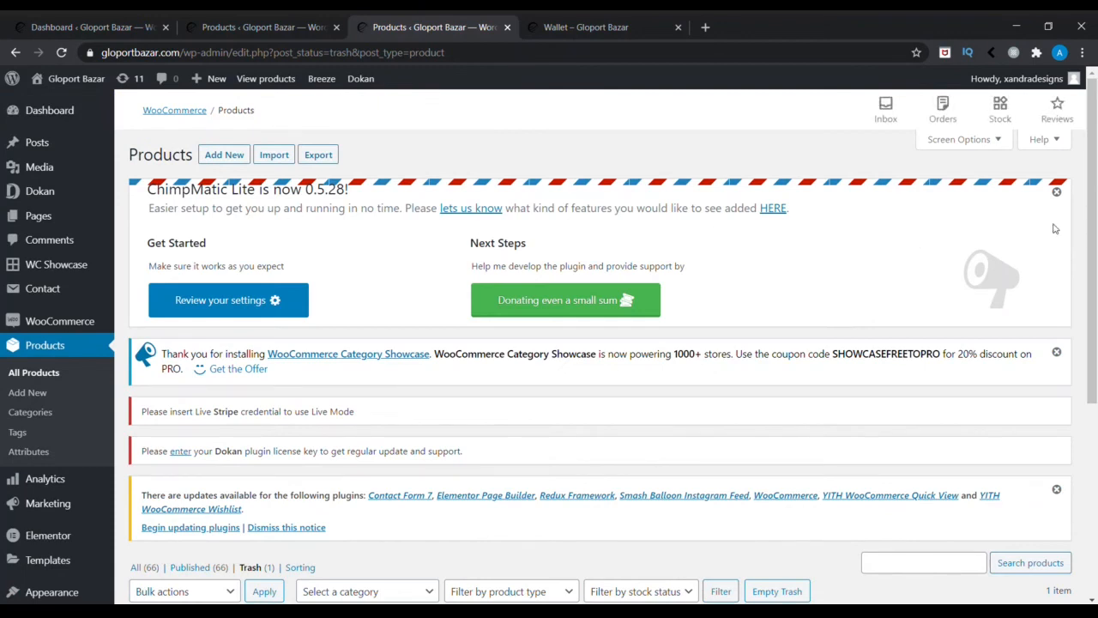
scroll(464, 387, down, 3)
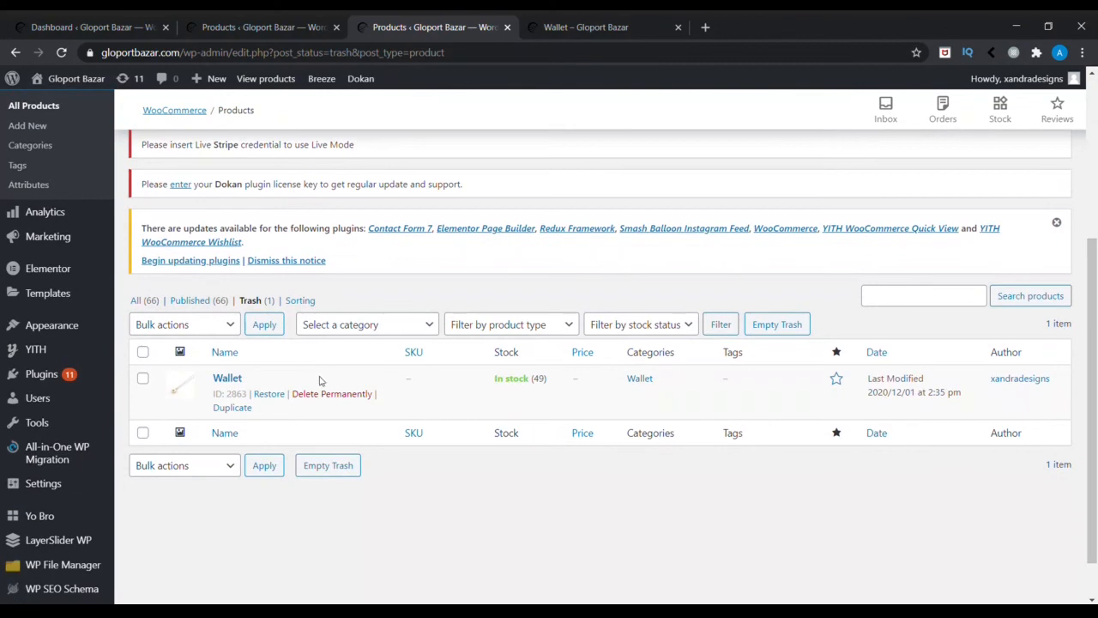
click(272, 394)
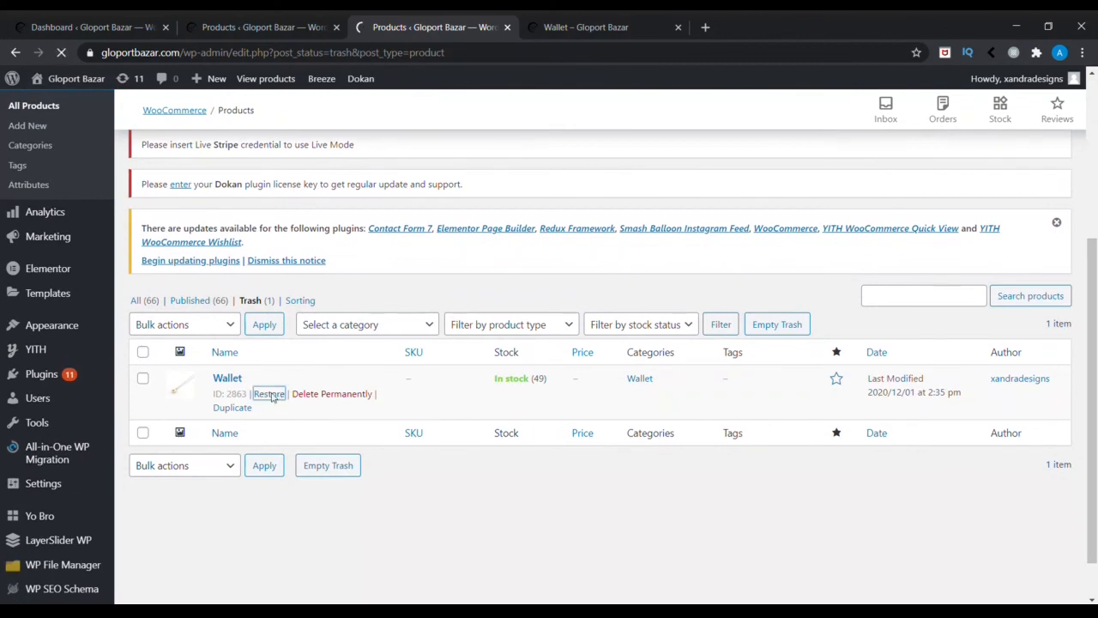